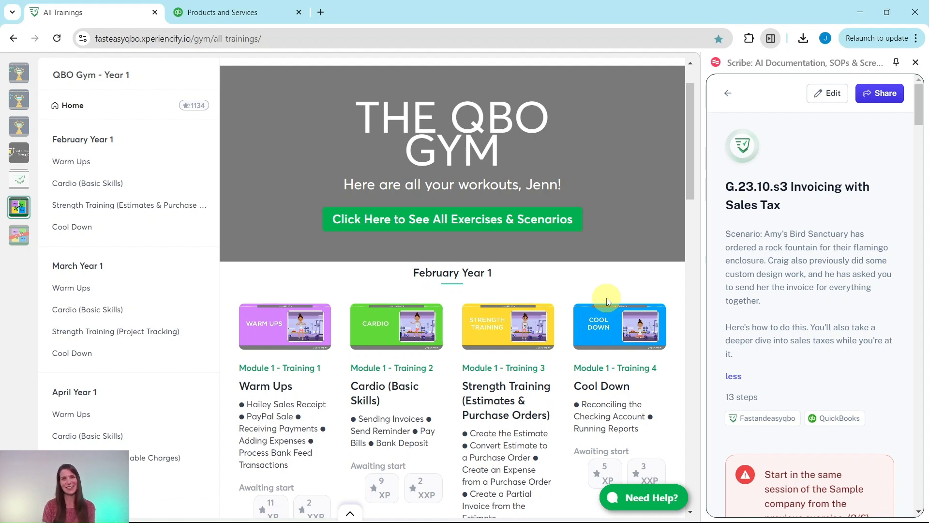
Step: Open the October Year 1 "Strength Training (Sales Tax)" lesson in the QBO Gym course
scroll(97, 267, "down", 15)
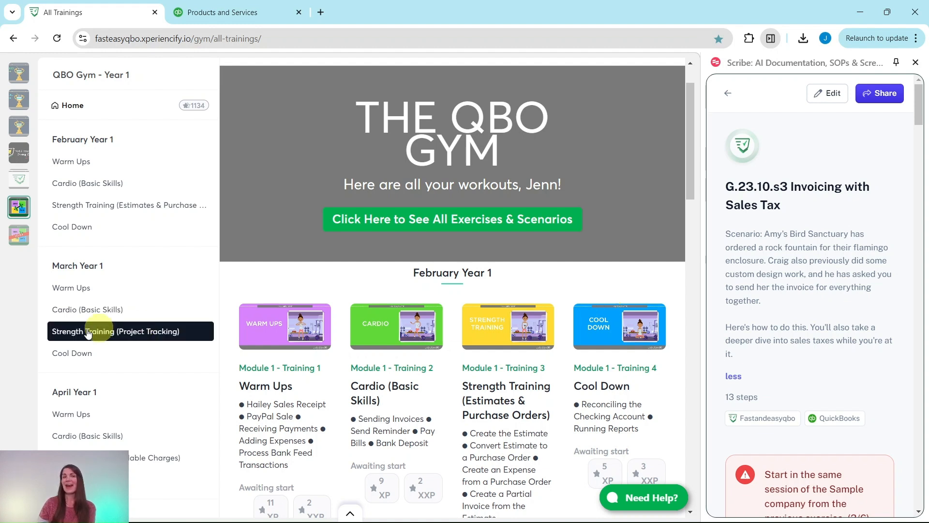
scroll(102, 330, "down", 4)
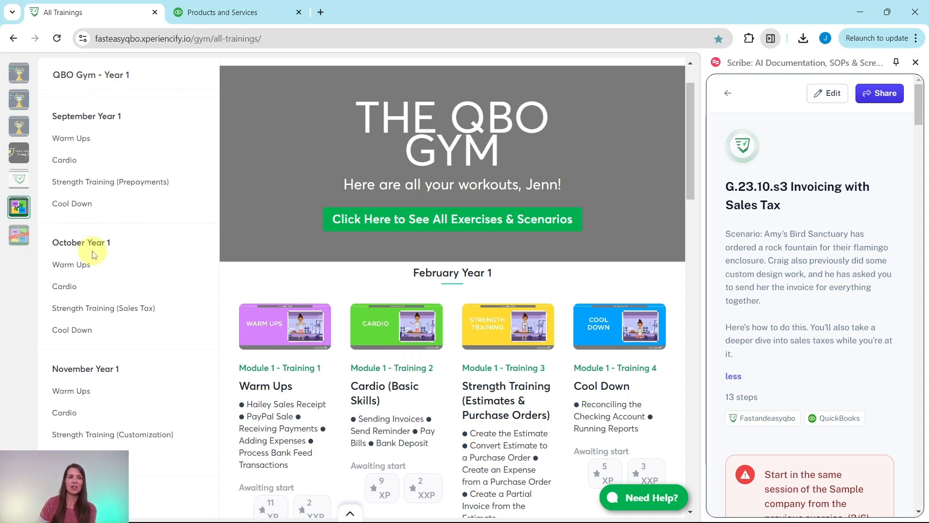
left_click(92, 308)
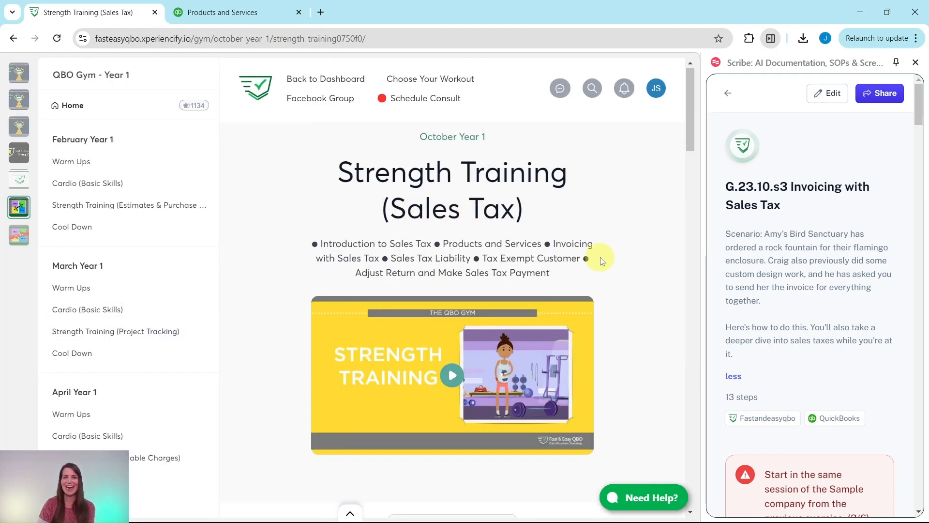
Step: Review the sales tax lesson's quiz and hands-on practice exercises, plus the opening notes of the G.23.10.s3 guide
scroll(605, 249, "down", 2)
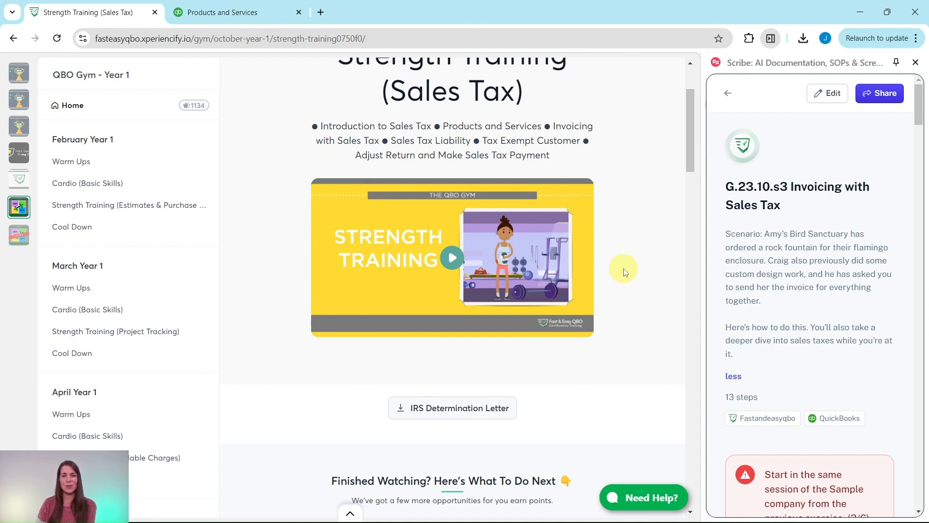
scroll(624, 271, "down", 8)
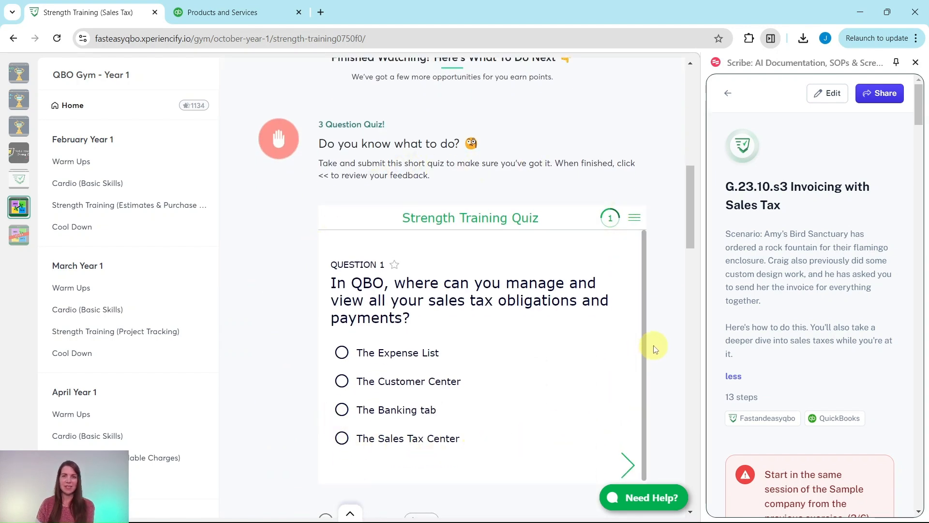
scroll(654, 346, "down", 8)
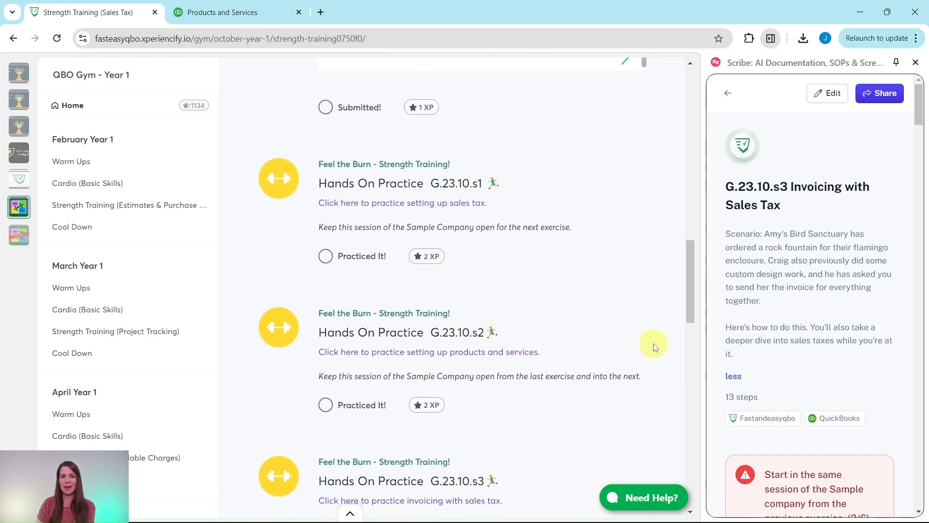
scroll(504, 206, "down", 7)
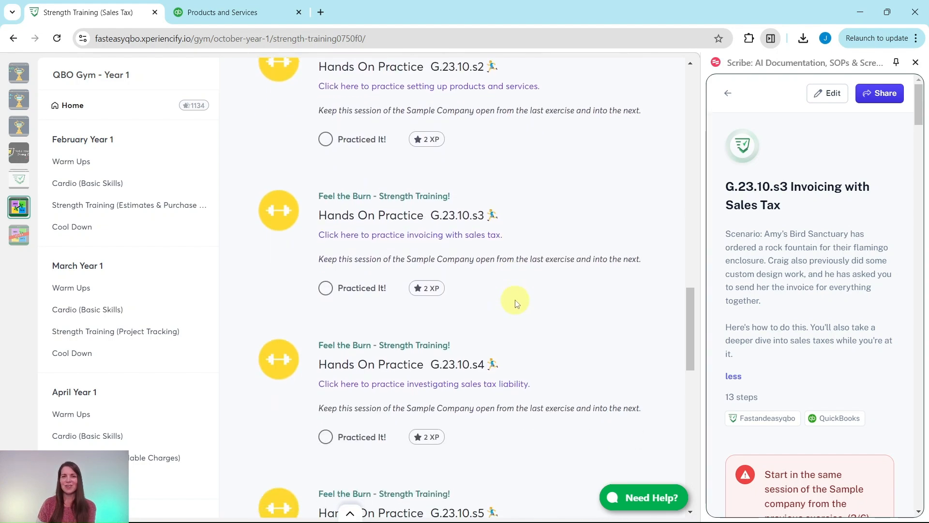
scroll(525, 297, "down", 8)
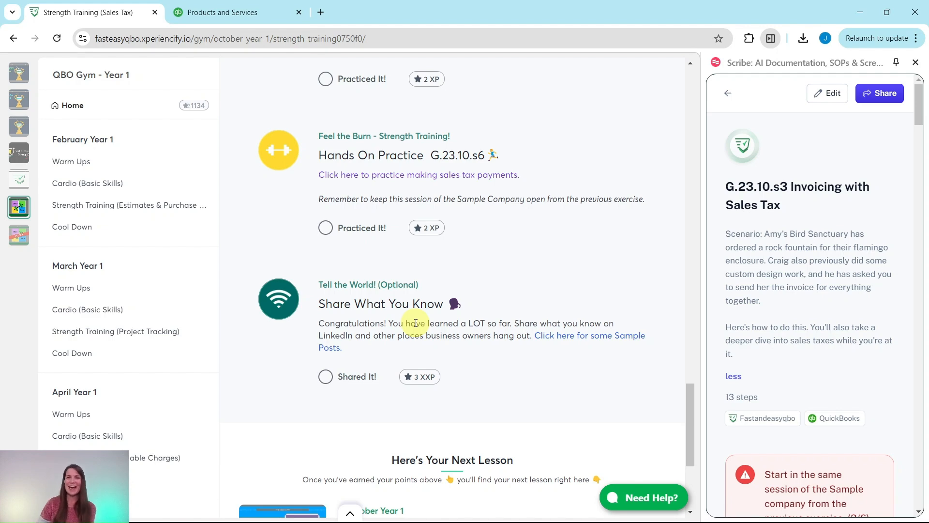
scroll(415, 323, "up", 12)
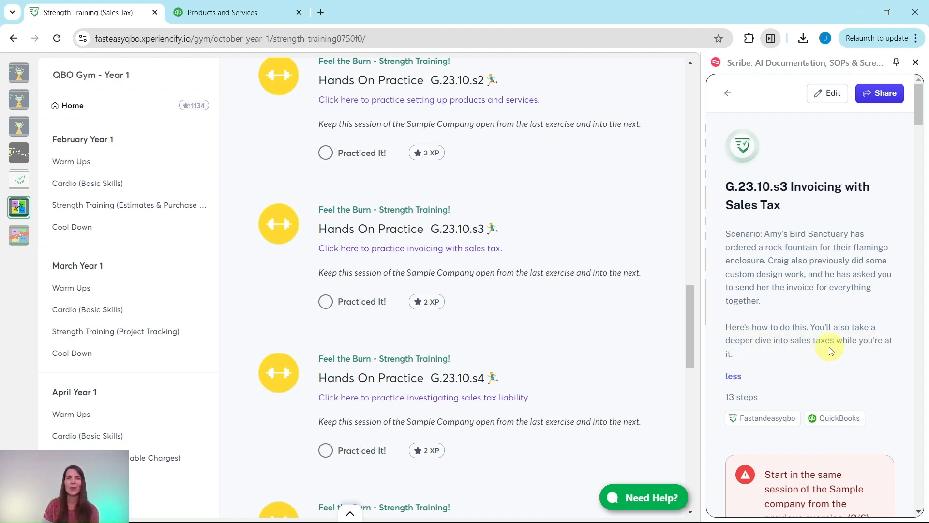
scroll(829, 350, "down", 5)
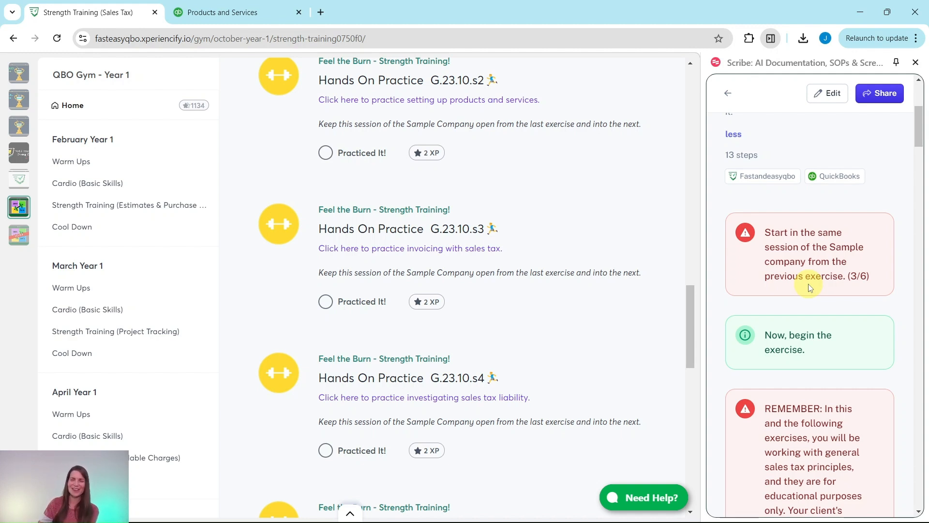
Step: Switch to the QuickBooks sample company, read the guide's Create an Invoice instructions, and start a new invoice
left_click(259, 12)
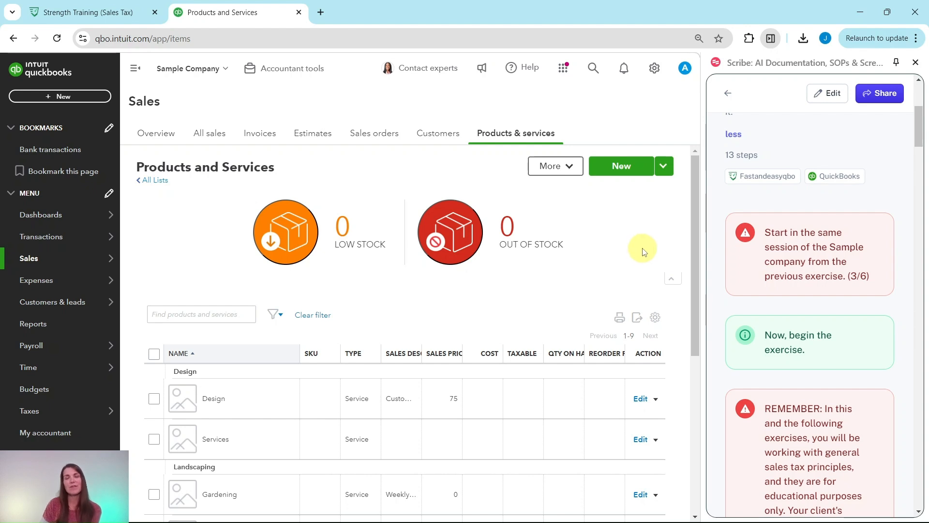
scroll(819, 291, "down", 4)
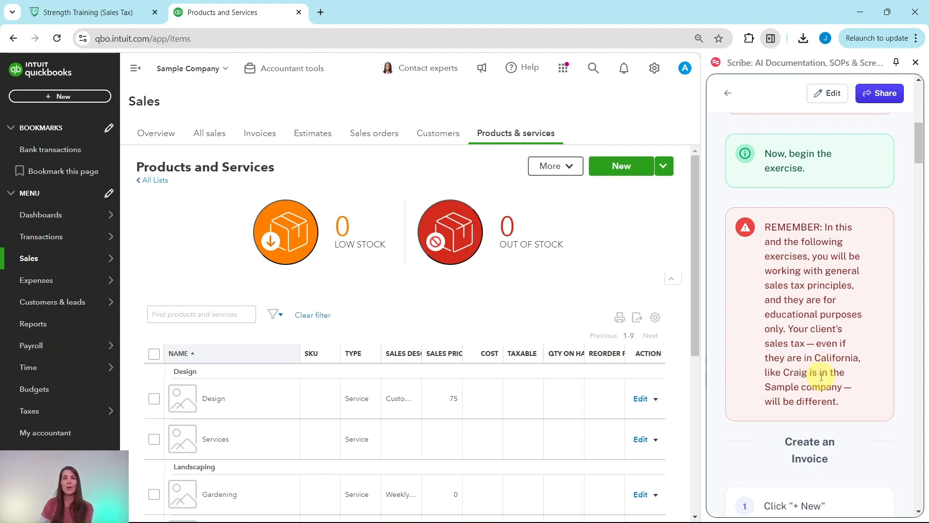
scroll(821, 347, "down", 5)
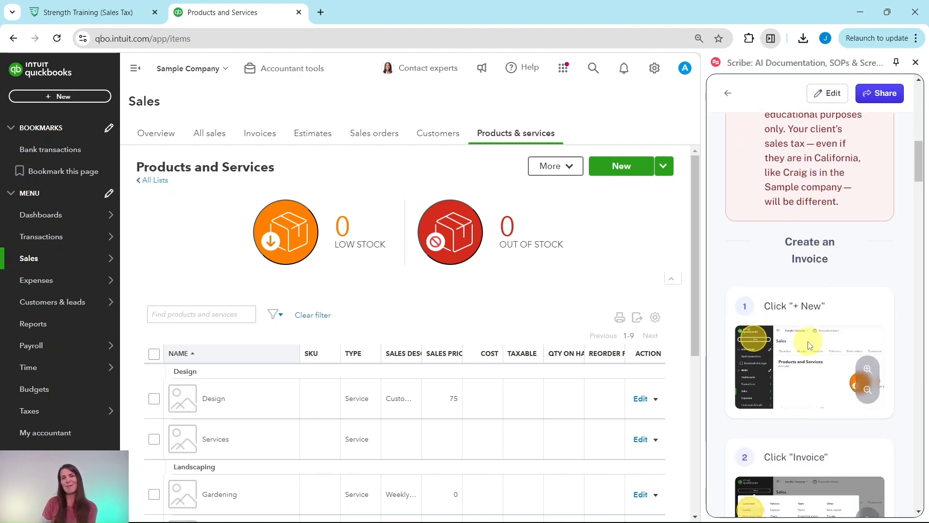
scroll(809, 346, "down", 1)
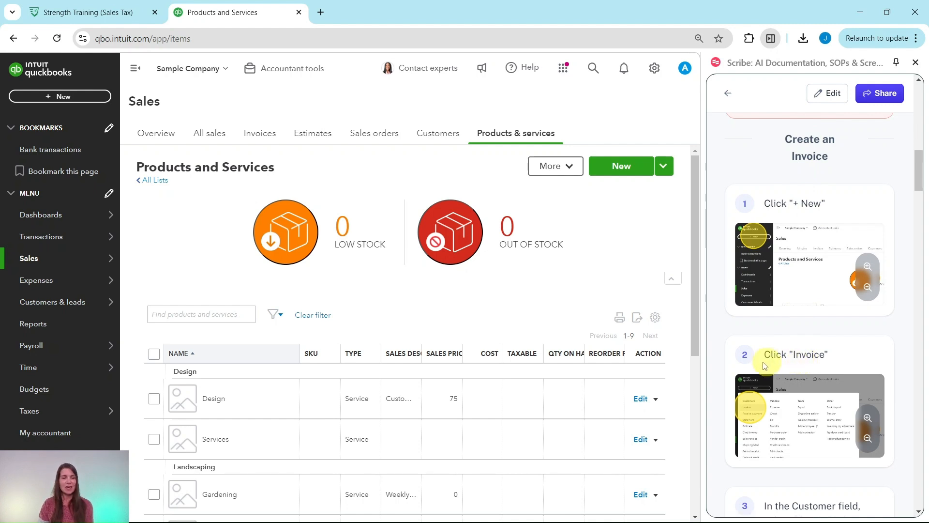
left_click(57, 99)
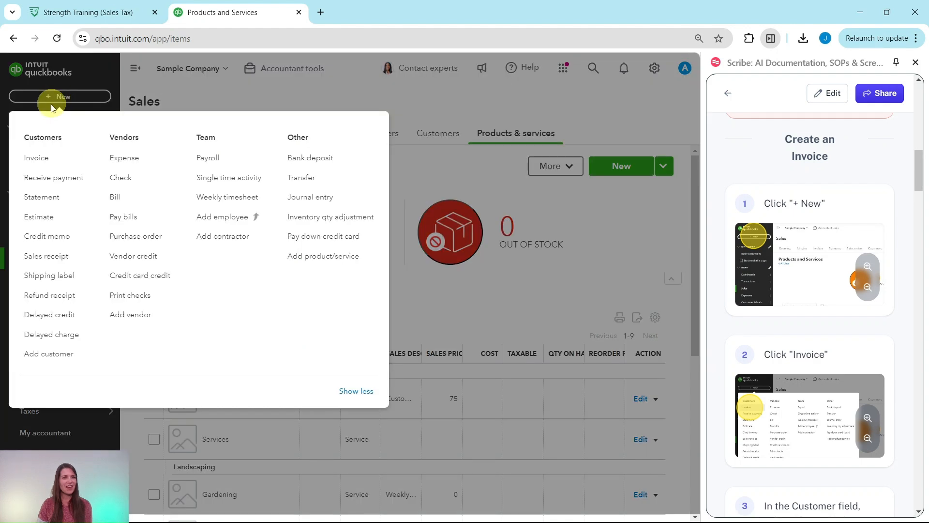
left_click(36, 158)
Step: Set the invoice's customer to Amy's Bird Sanctuary and add the $375.00 Custom Design billable time to it
scroll(832, 261, "down", 4)
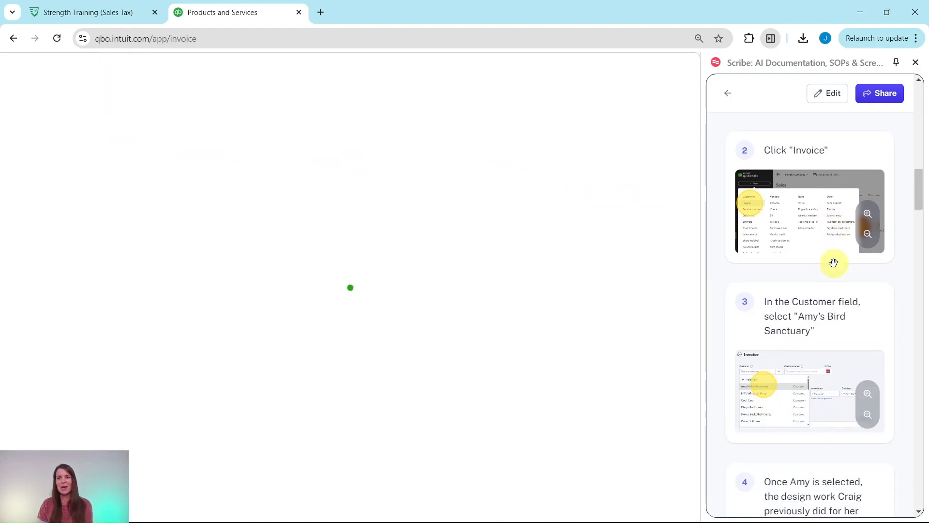
scroll(833, 262, "down", 3)
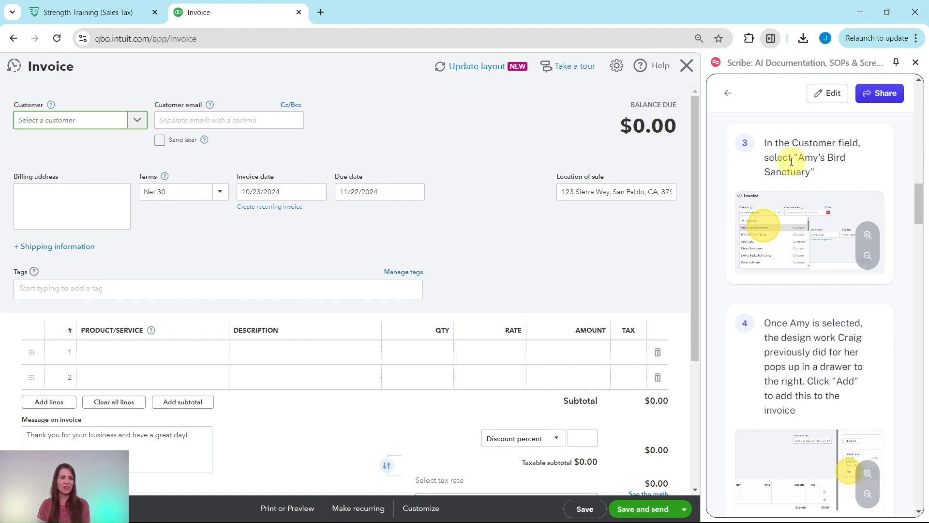
left_click(138, 122)
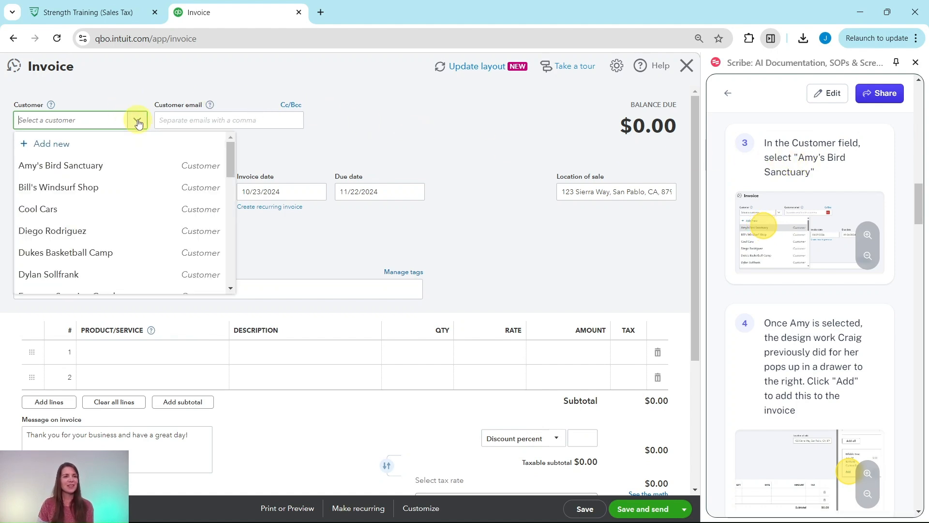
left_click(36, 167)
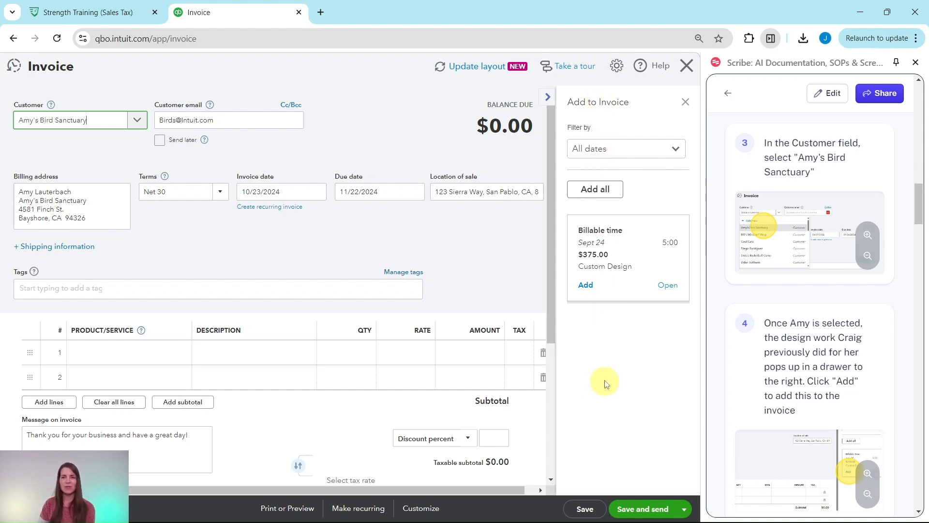
scroll(774, 320, "down", 3)
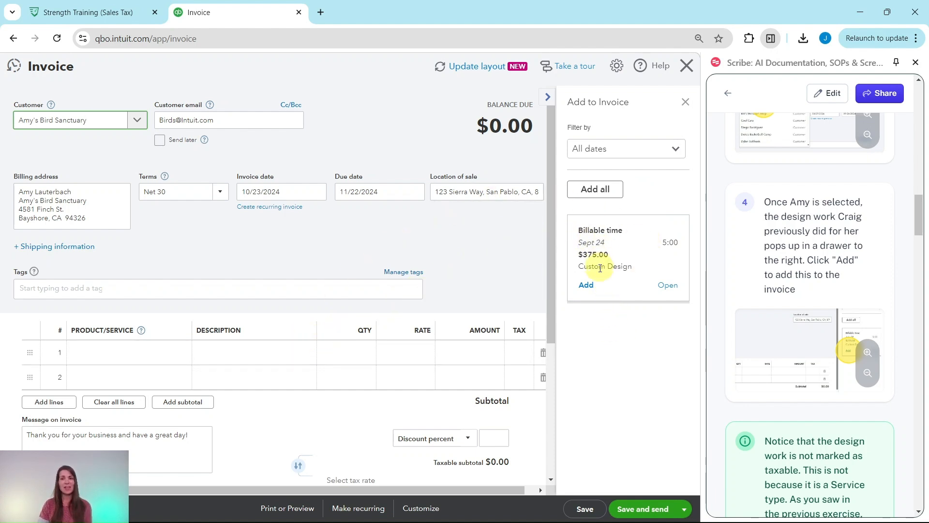
left_click(586, 286)
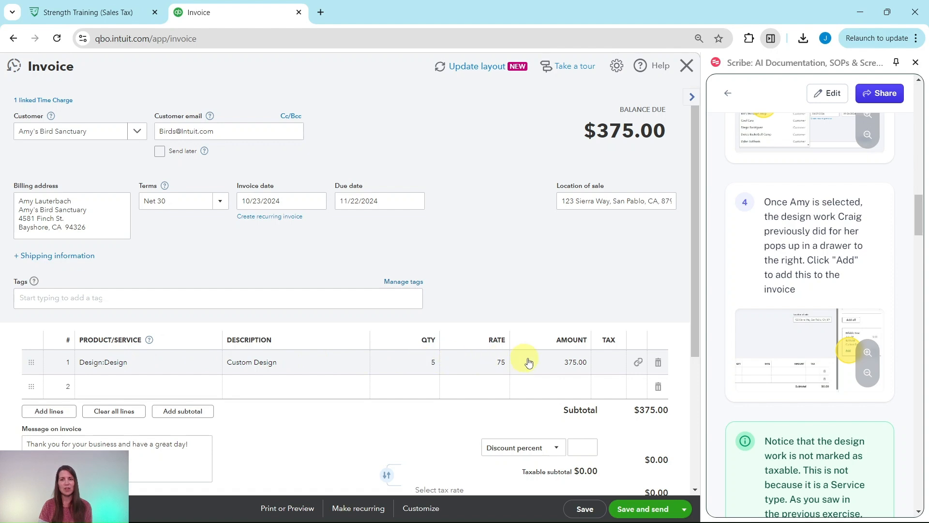
Step: Add Rock Fountain as the product on the invoice's second line and commit the line so the sales tax recalculates
scroll(785, 316, "down", 6)
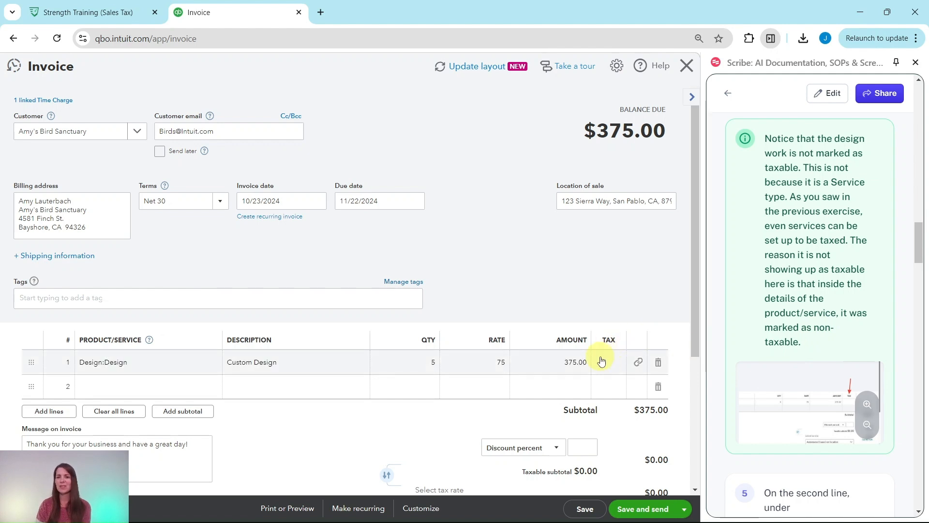
scroll(823, 320, "down", 7)
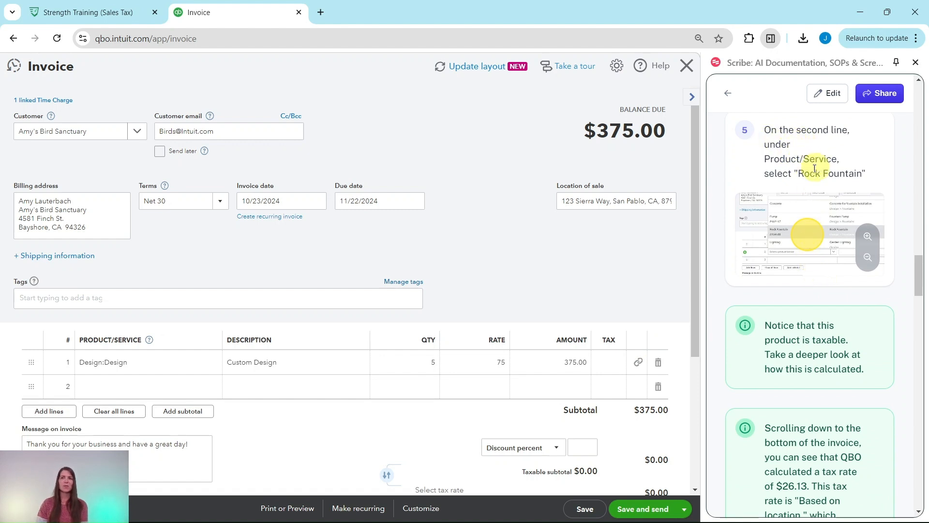
scroll(236, 291, "down", 3)
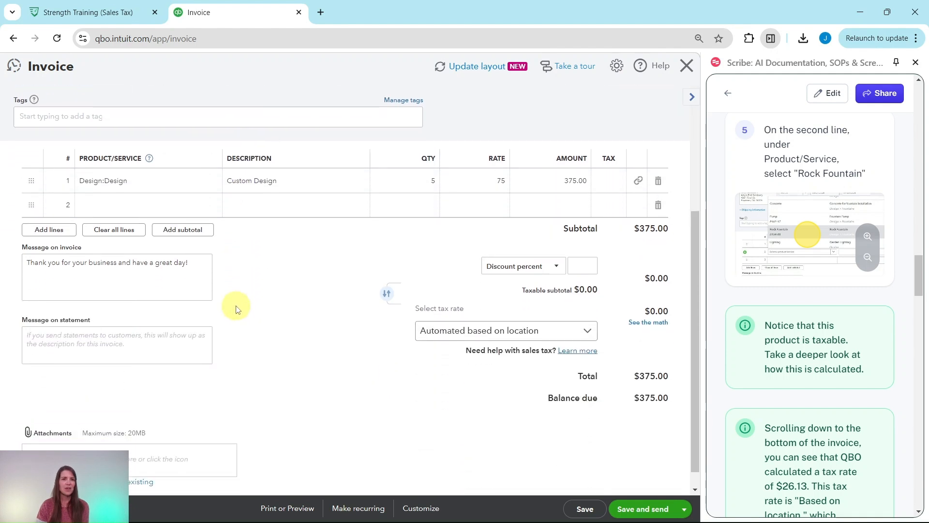
left_click(176, 207)
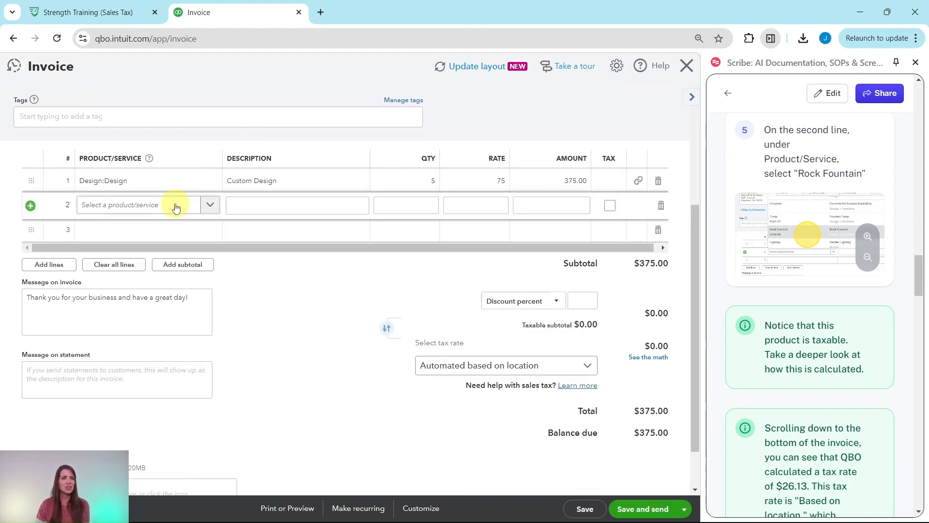
left_click(209, 209)
scroll(207, 237, "down", 2)
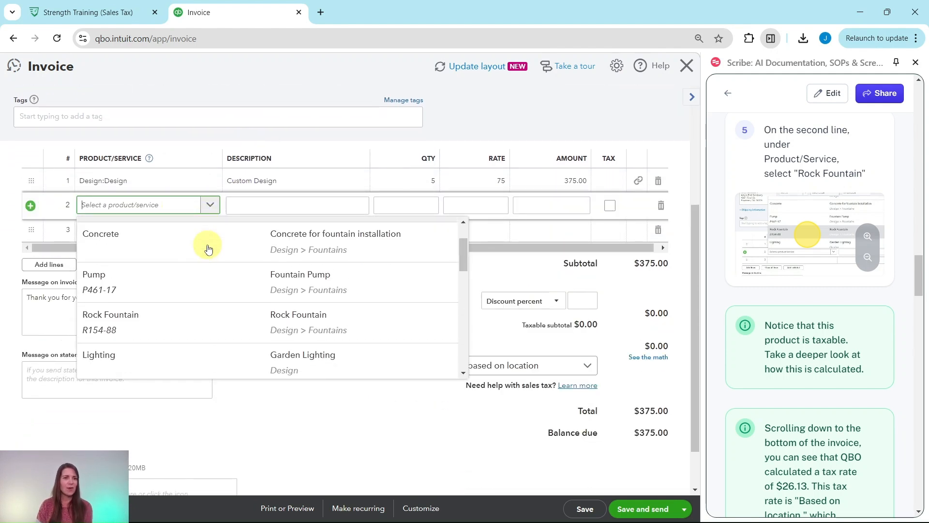
left_click(138, 321)
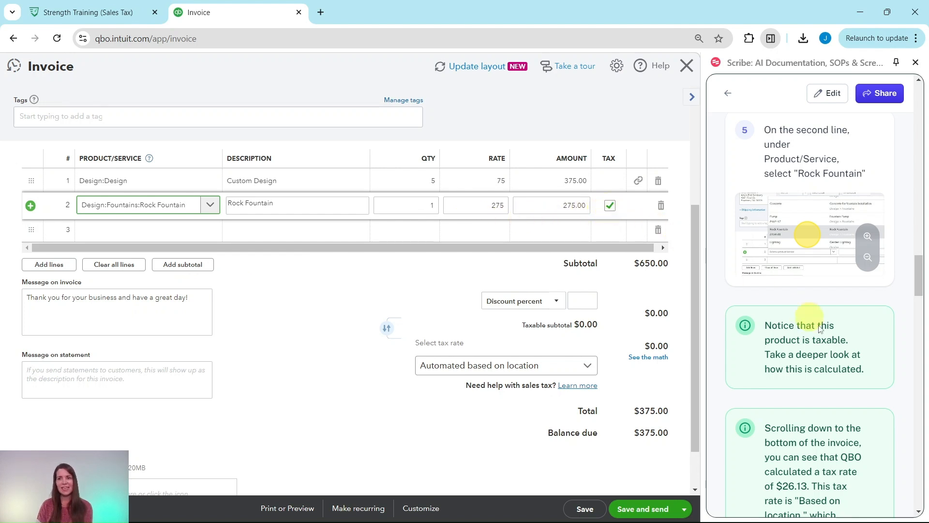
scroll(843, 344, "down", 4)
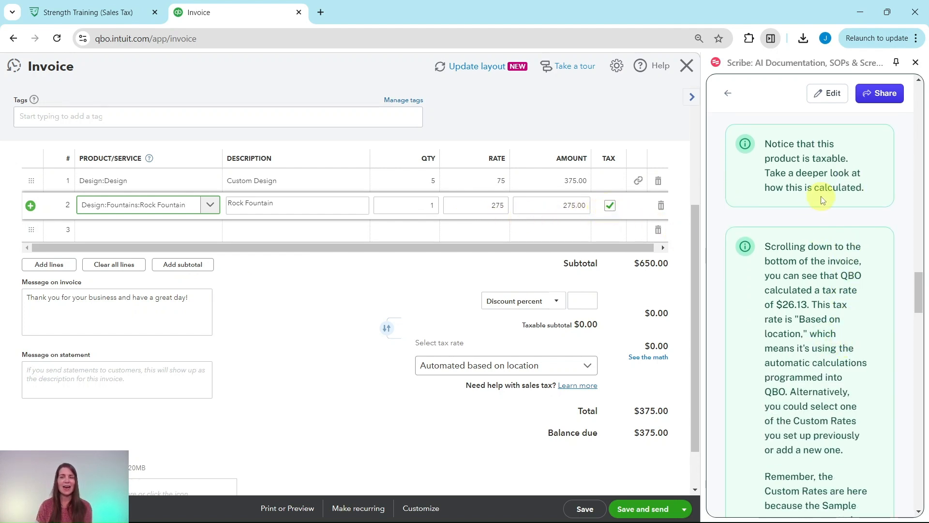
scroll(827, 201, "down", 1)
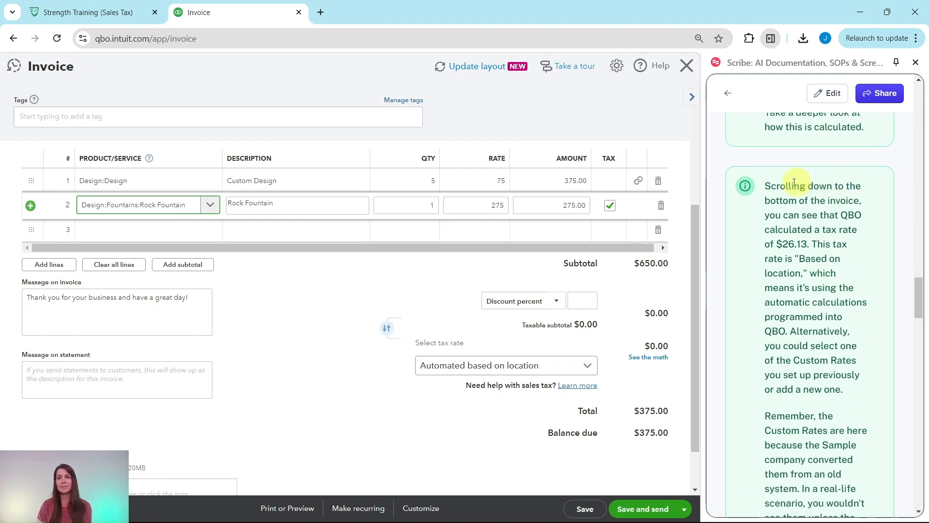
scroll(629, 269, "down", 1)
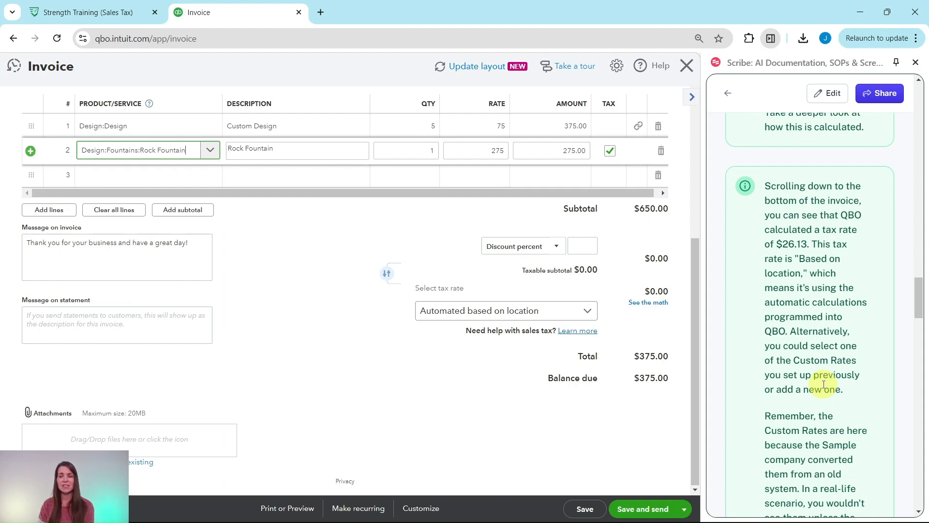
left_click(618, 423)
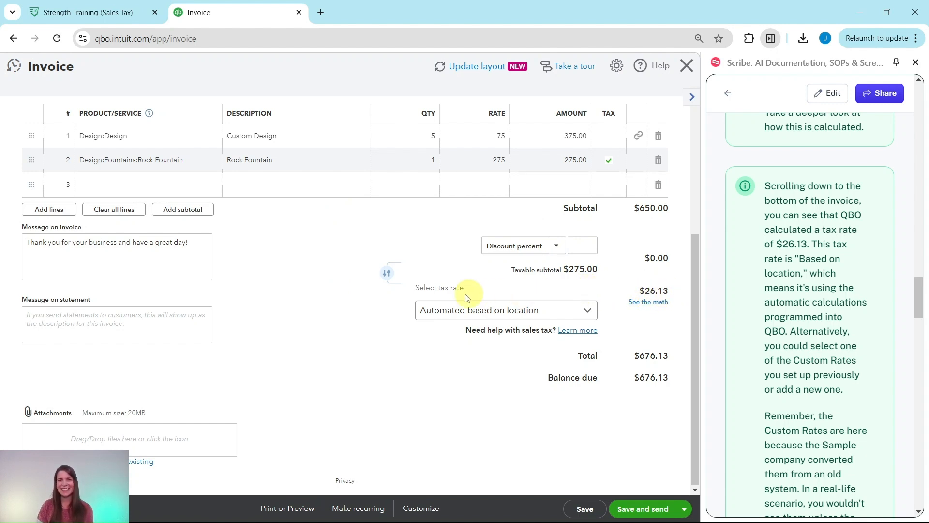
Step: Read the guide's notes on the invoice's location-based tax and custom rates, and open the invoice's sales tax calculation details
scroll(799, 304, "down", 4)
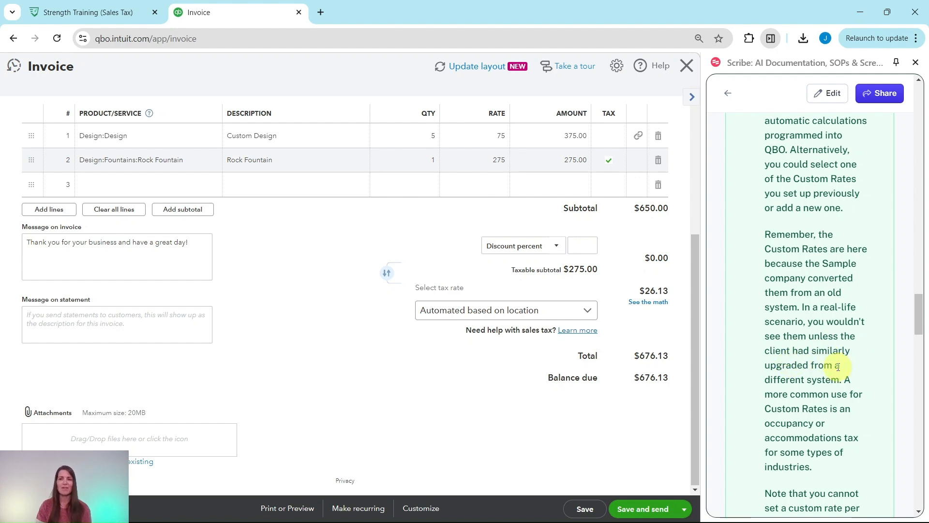
scroll(828, 368, "down", 4)
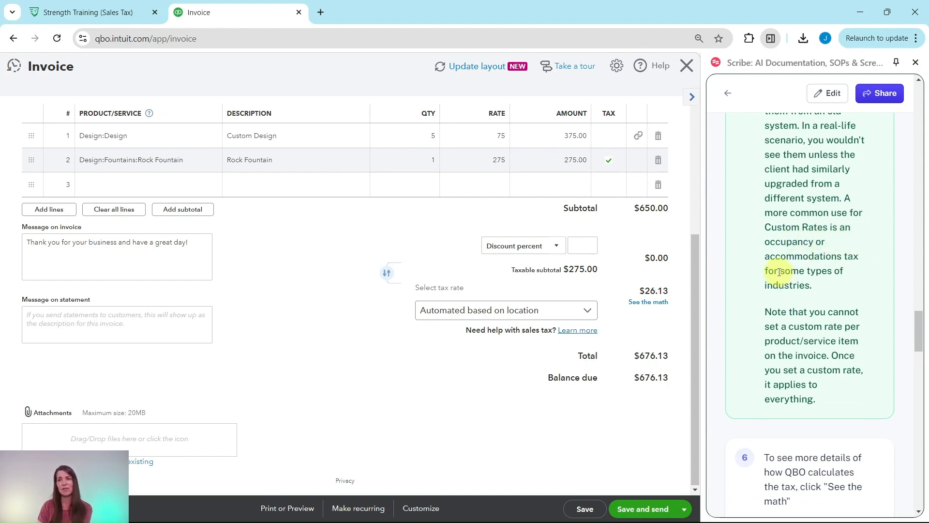
scroll(821, 289, "down", 1)
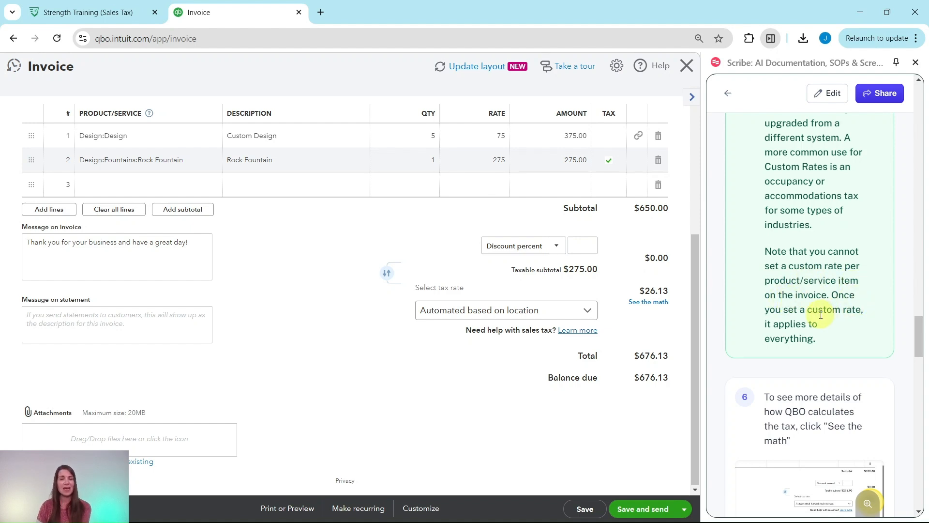
scroll(822, 315, "down", 4)
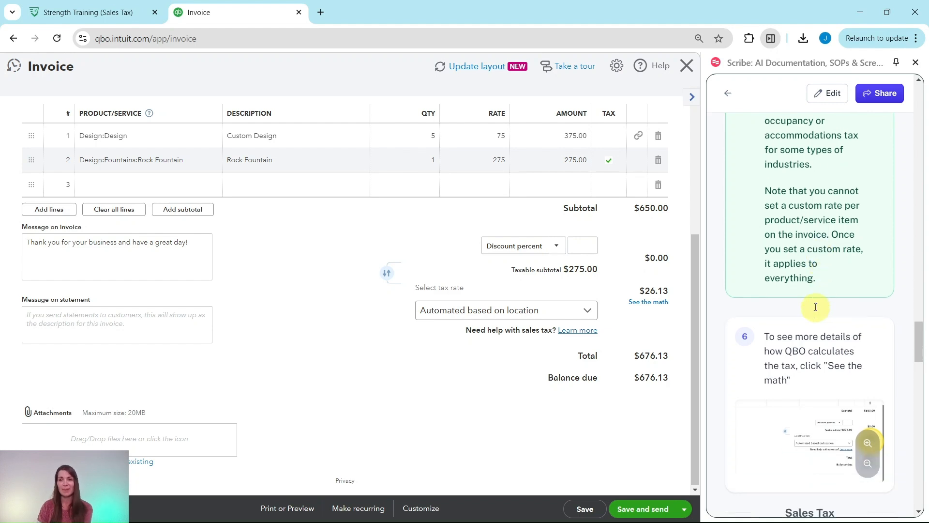
scroll(815, 286, "up", 1)
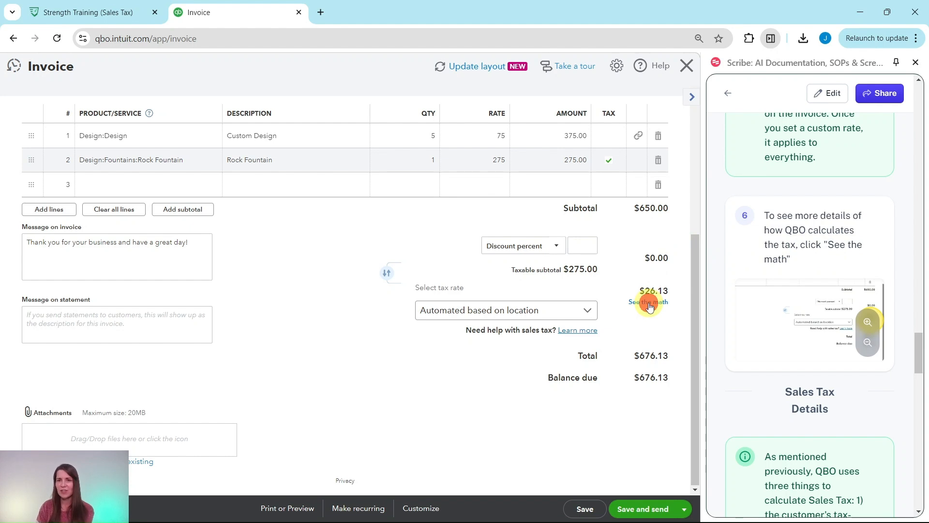
left_click(650, 307)
Step: Read the guide's Sales Tax Details on the three calculation factors and the Customer section's tax status and default rate
scroll(767, 245, "down", 5)
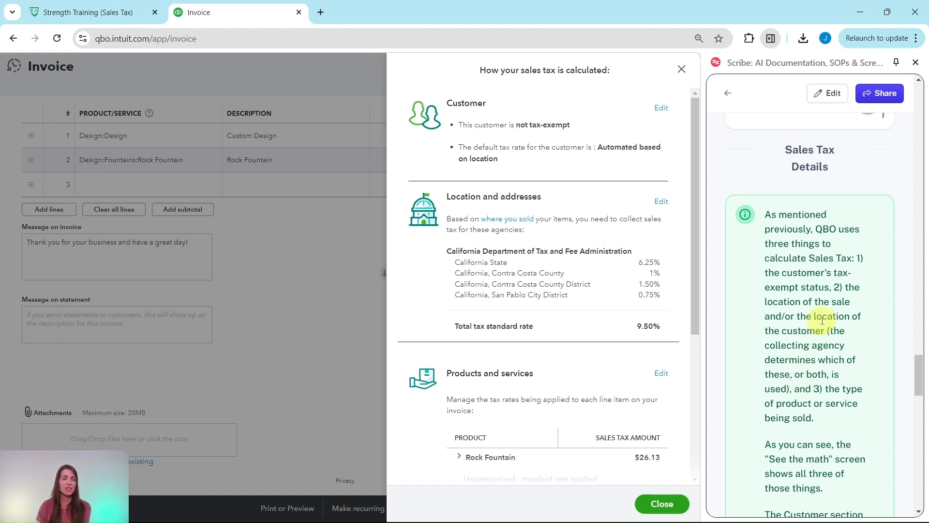
scroll(819, 312, "down", 4)
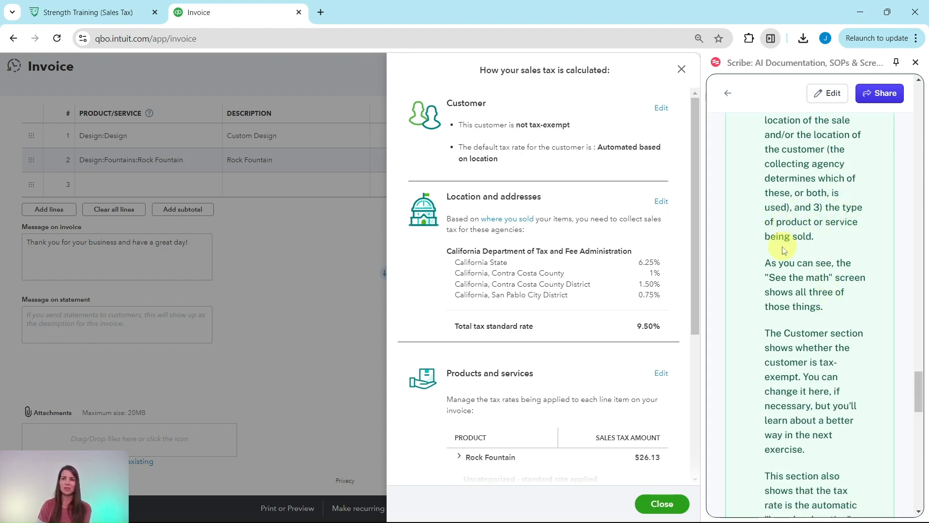
scroll(785, 250, "down", 1)
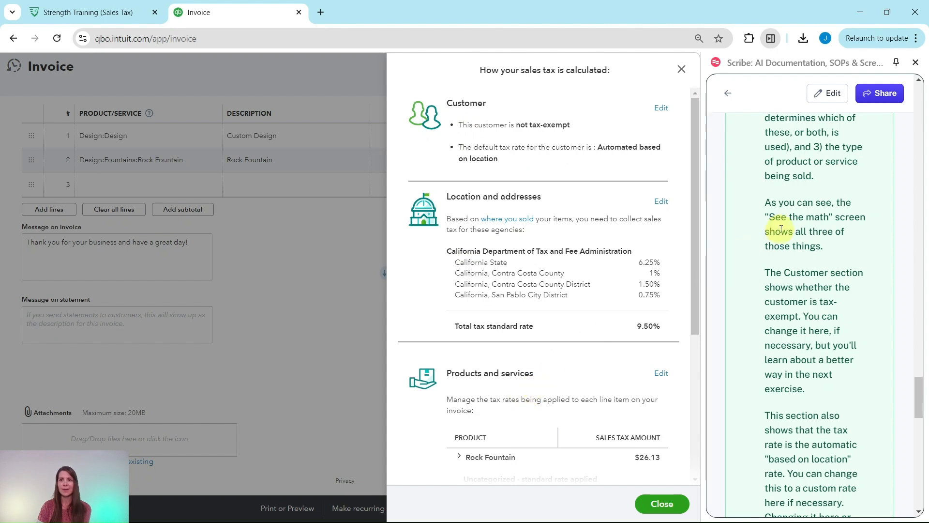
scroll(781, 228, "down", 2)
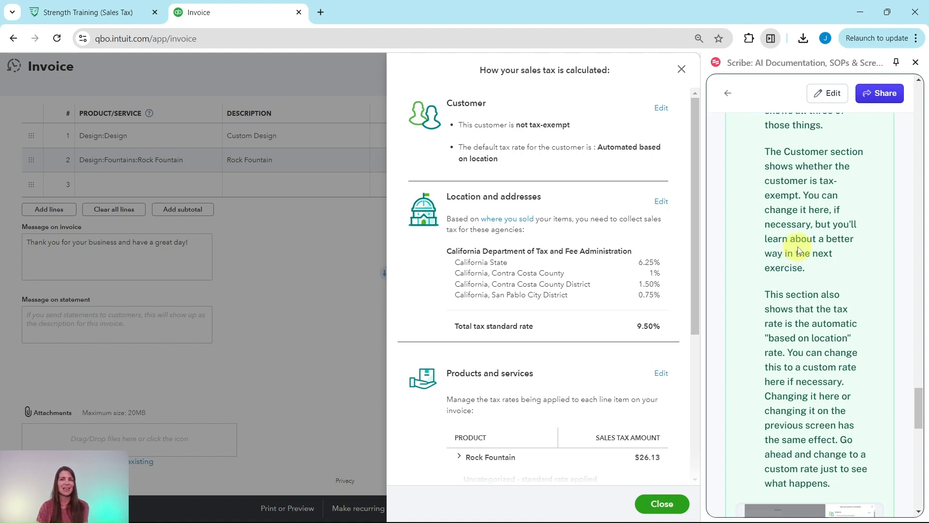
scroll(798, 251, "down", 2)
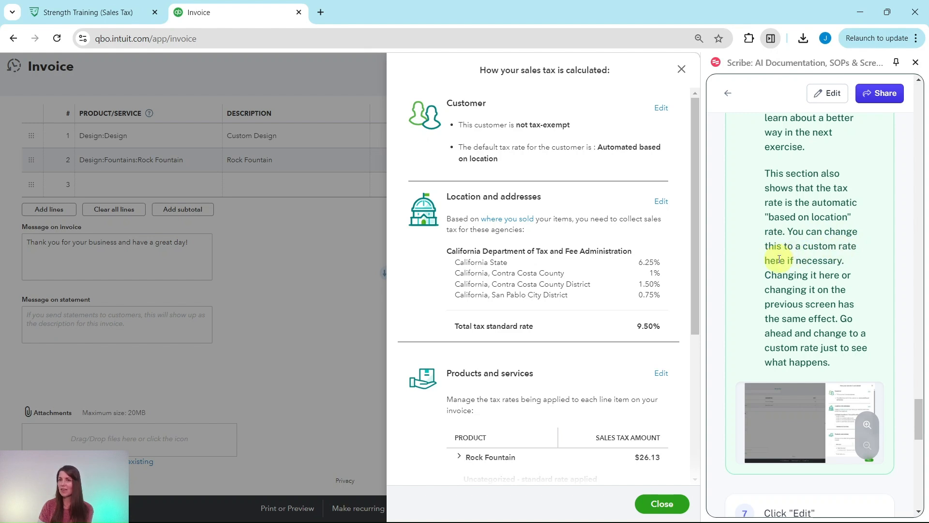
scroll(813, 263, "down", 1)
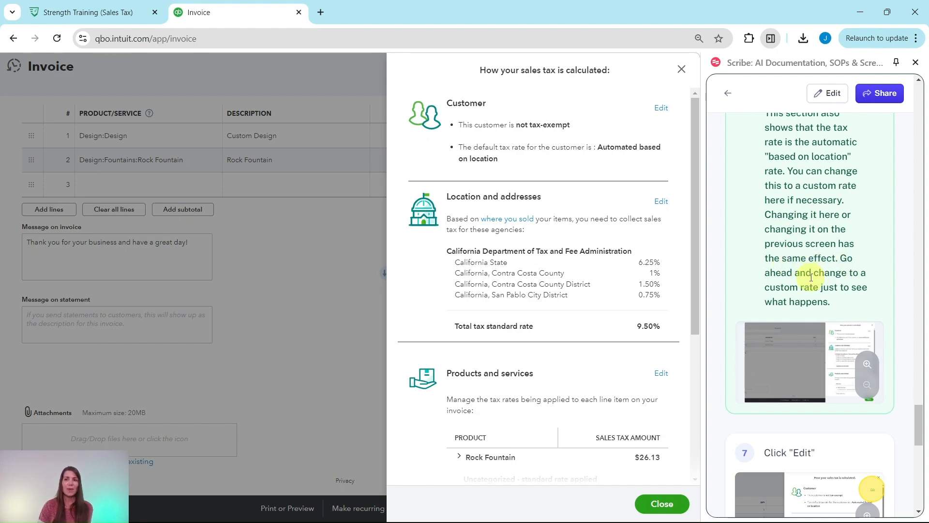
scroll(821, 267, "down", 1)
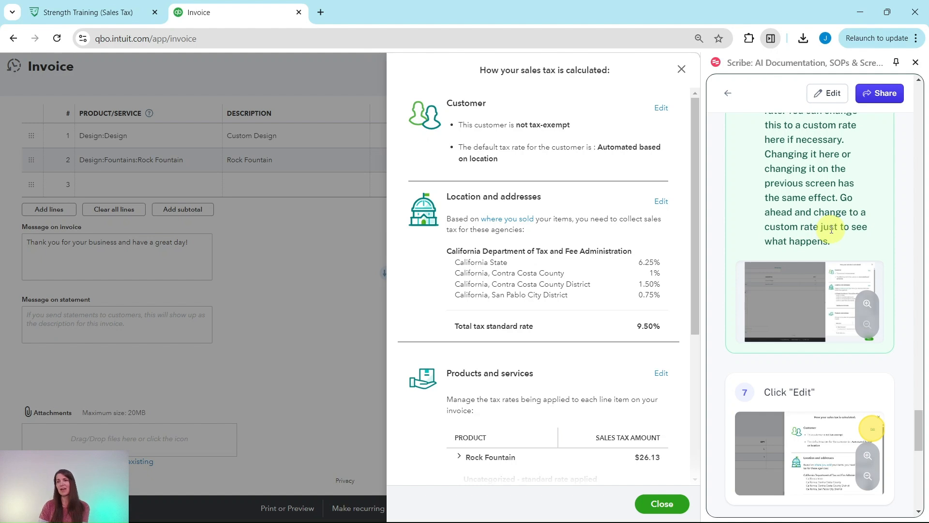
Step: Set the customer's default tax rate to the California (8%) custom rate in the sales tax calculation and save it
scroll(832, 230, "down", 6)
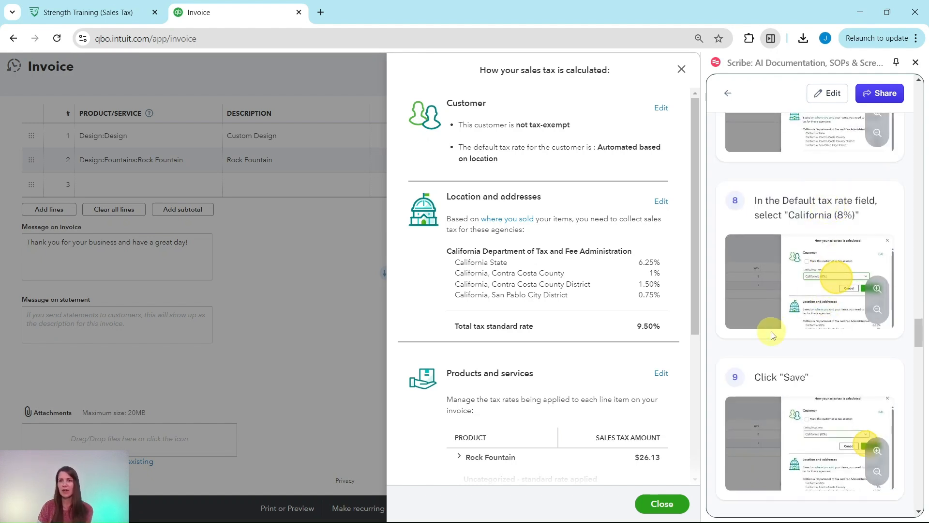
scroll(769, 333, "up", 3)
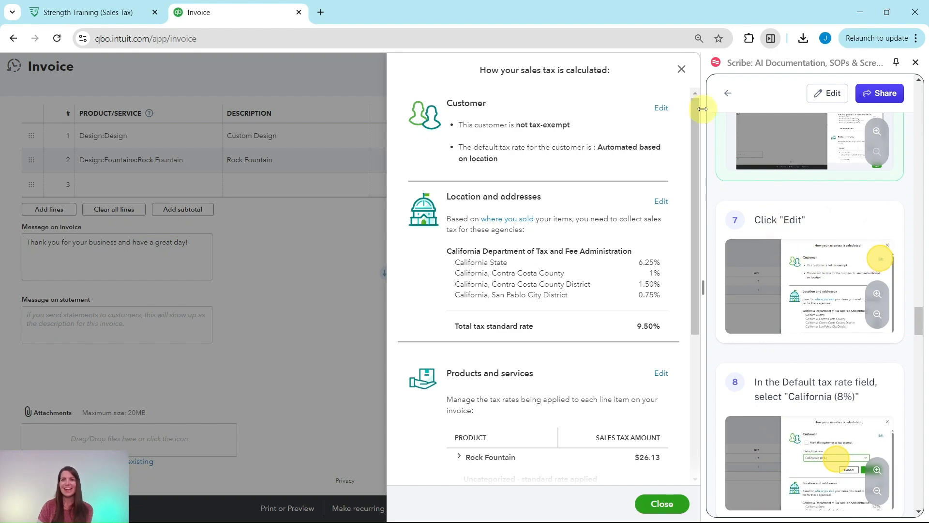
left_click(663, 112)
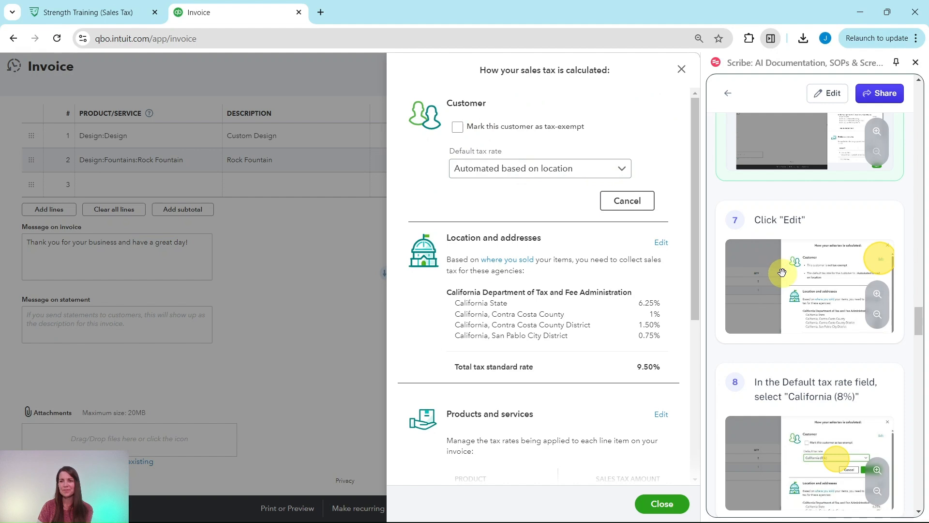
scroll(783, 273, "down", 3)
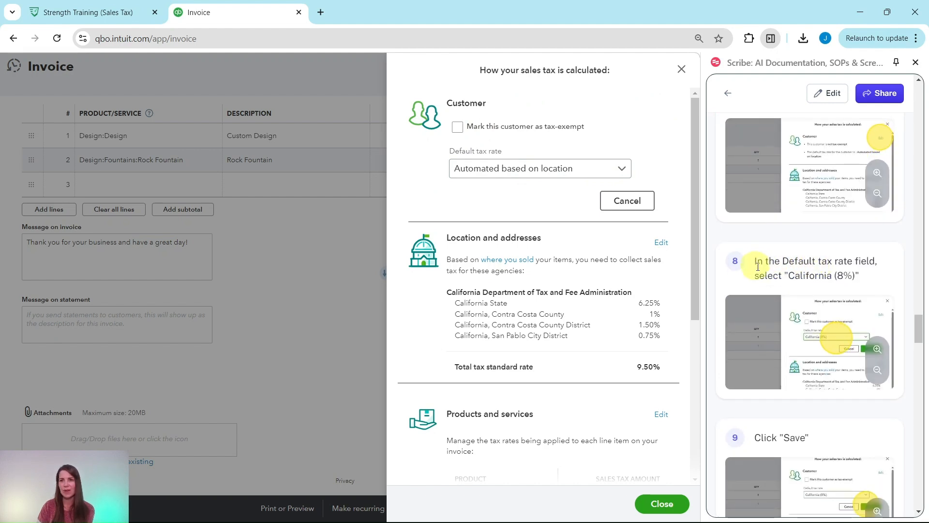
left_click(622, 172)
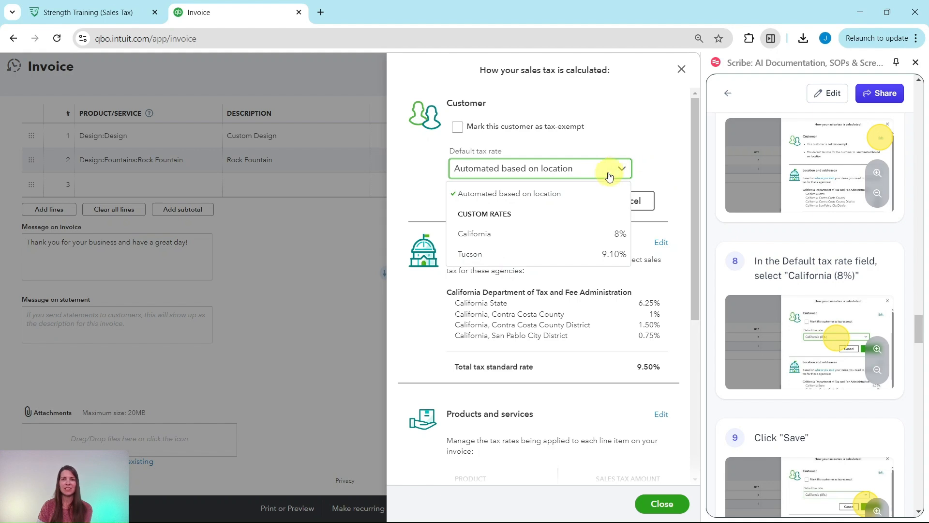
left_click(489, 234)
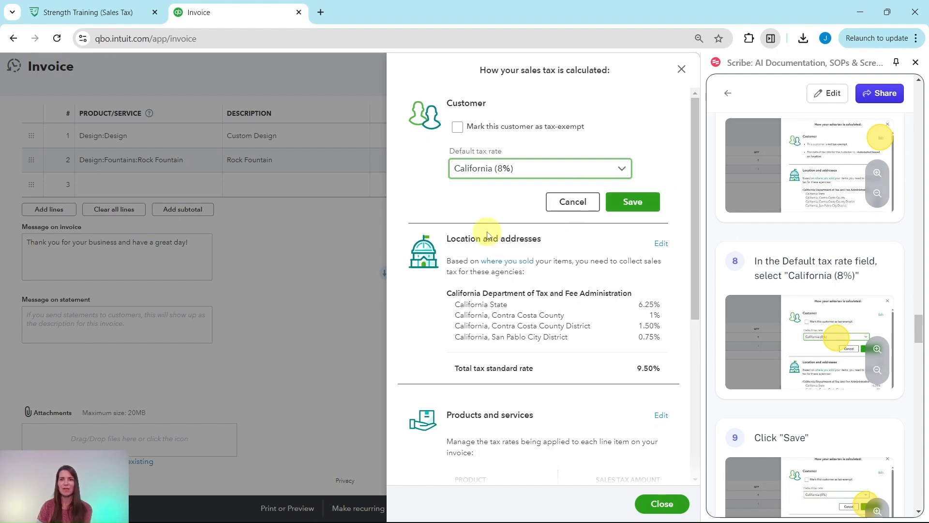
left_click(638, 208)
Step: Read the guide's note on custom rate overrides and return the customer's default tax rate to Automated based on location
scroll(754, 232, "down", 7)
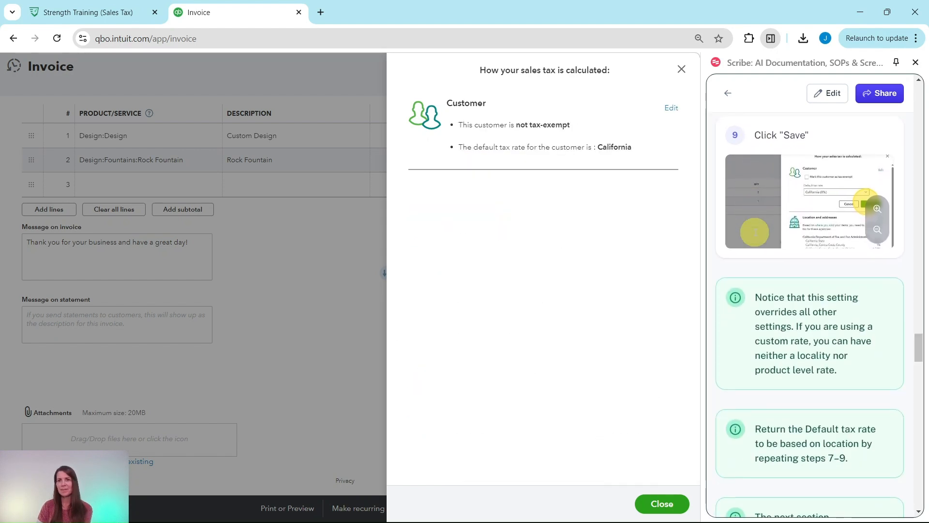
scroll(755, 230, "down", 1)
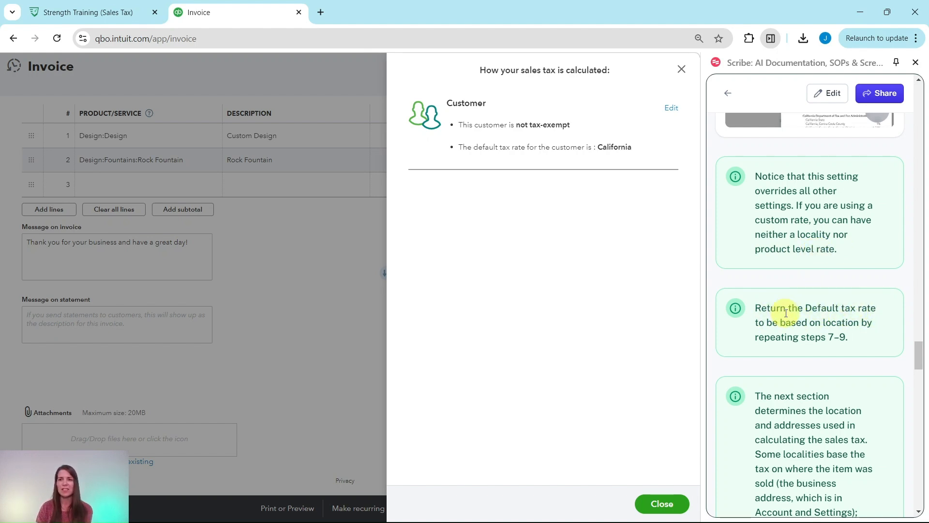
left_click(673, 113)
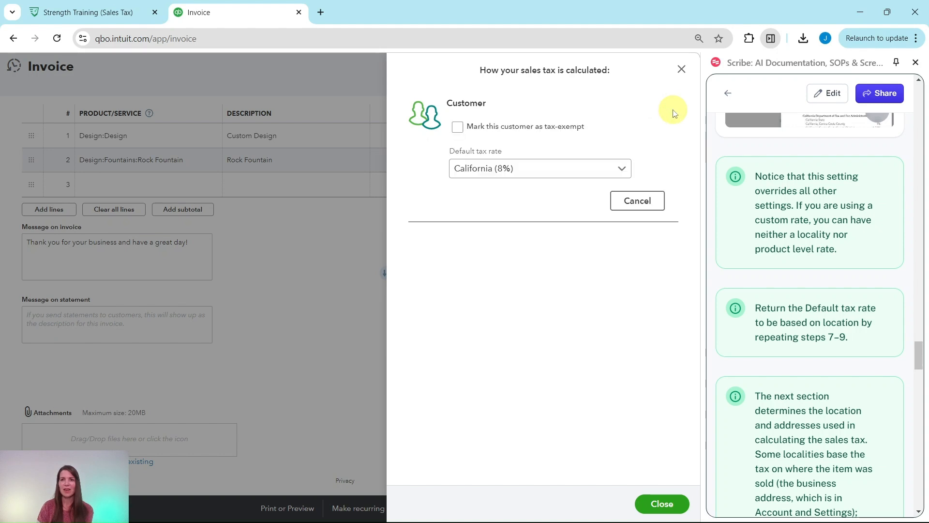
left_click(614, 172)
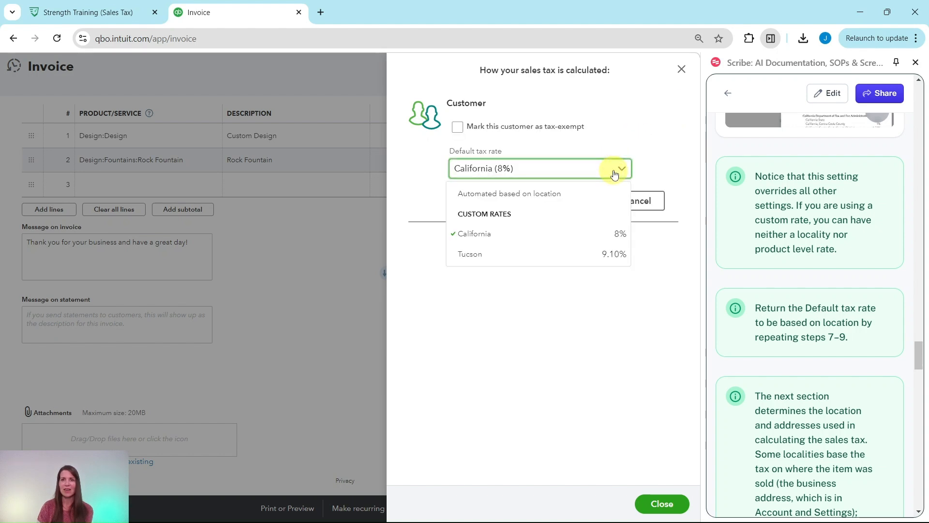
left_click(491, 196)
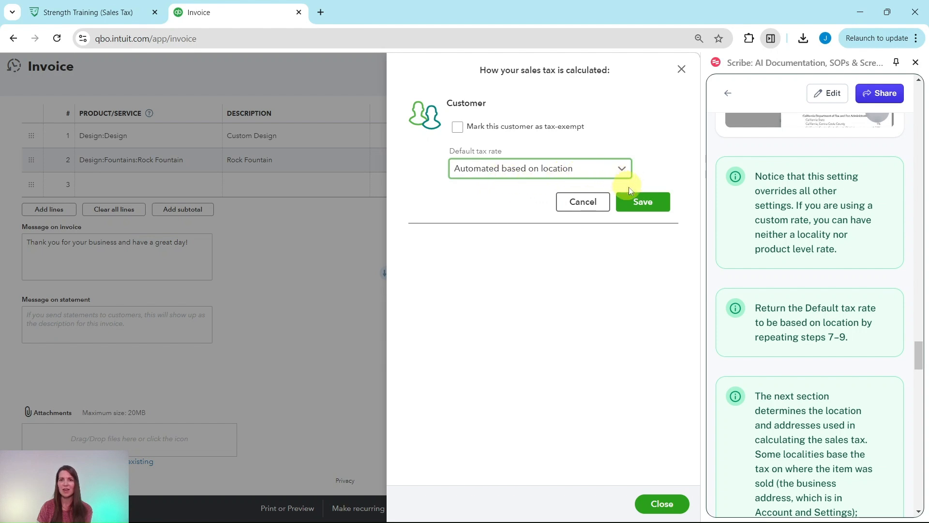
left_click(642, 202)
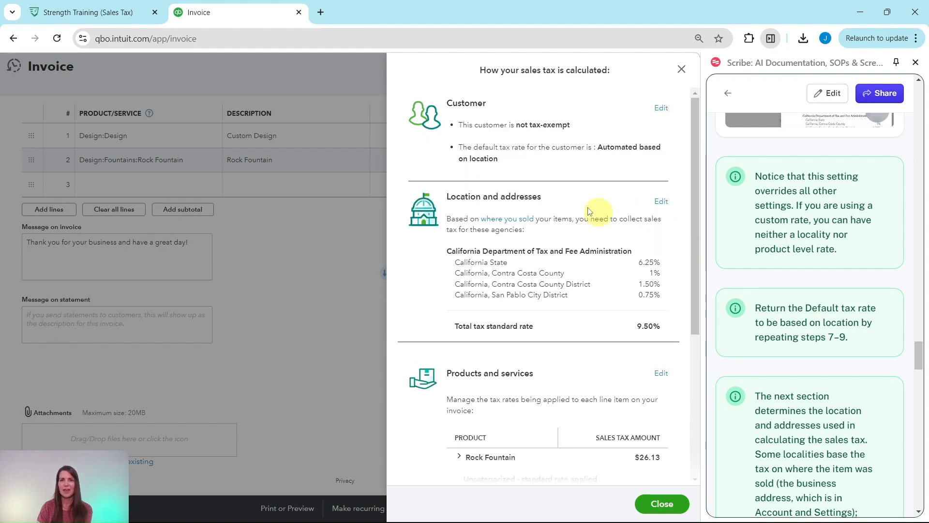
Step: Examine how location, addresses and products determine the sales tax, comparing the guide's explanation with the invoice's Rock Fountain calculation
scroll(745, 290, "down", 4)
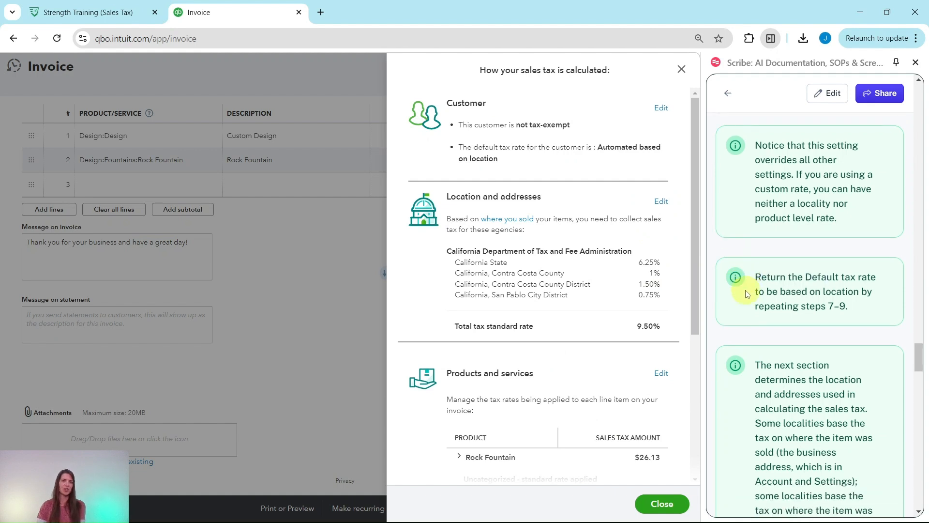
scroll(745, 287, "down", 2)
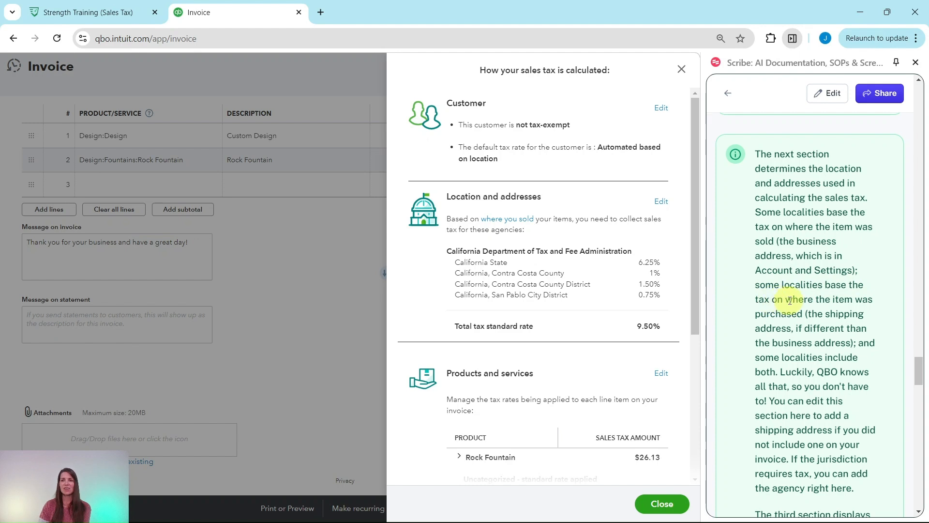
scroll(799, 293, "down", 1)
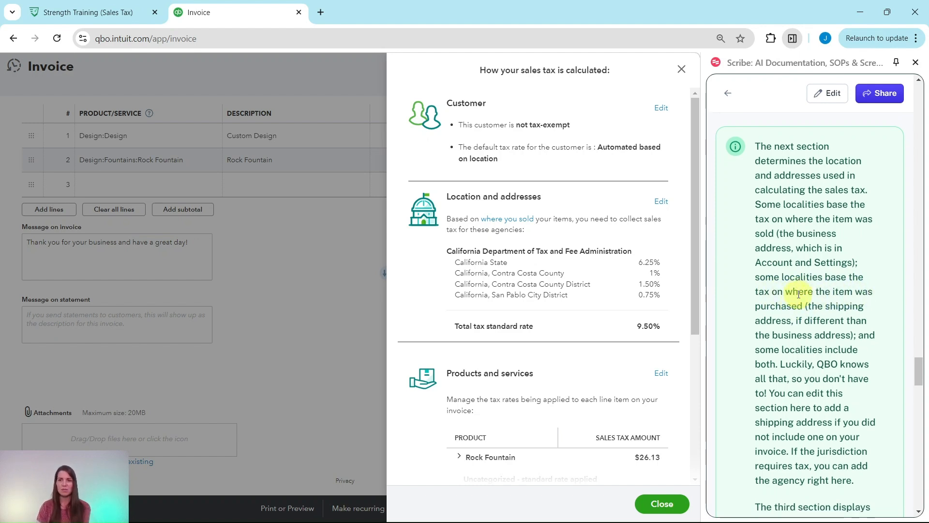
scroll(799, 294, "down", 3)
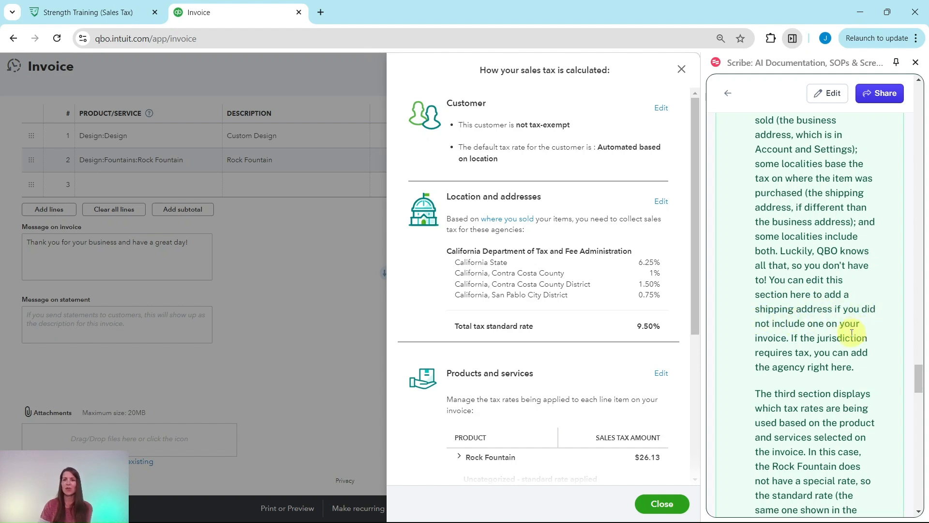
scroll(852, 339, "down", 4)
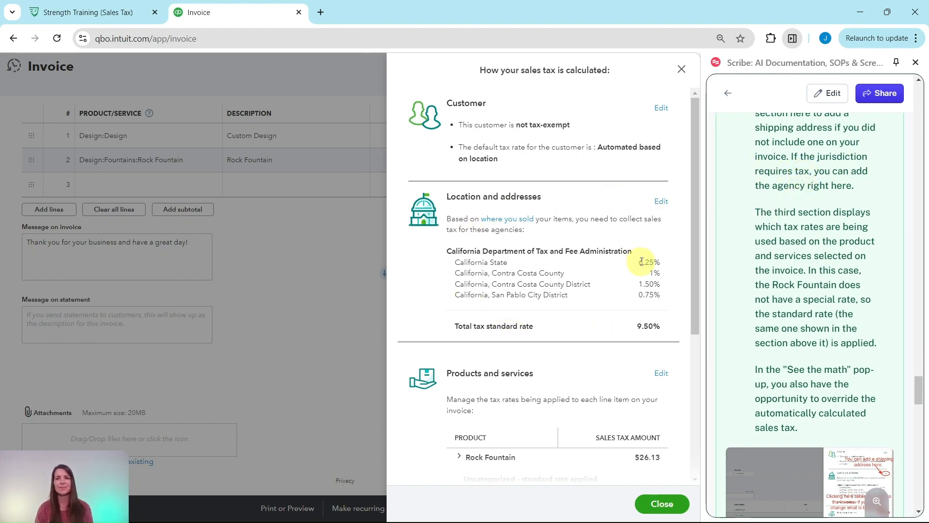
scroll(641, 261, "down", 5)
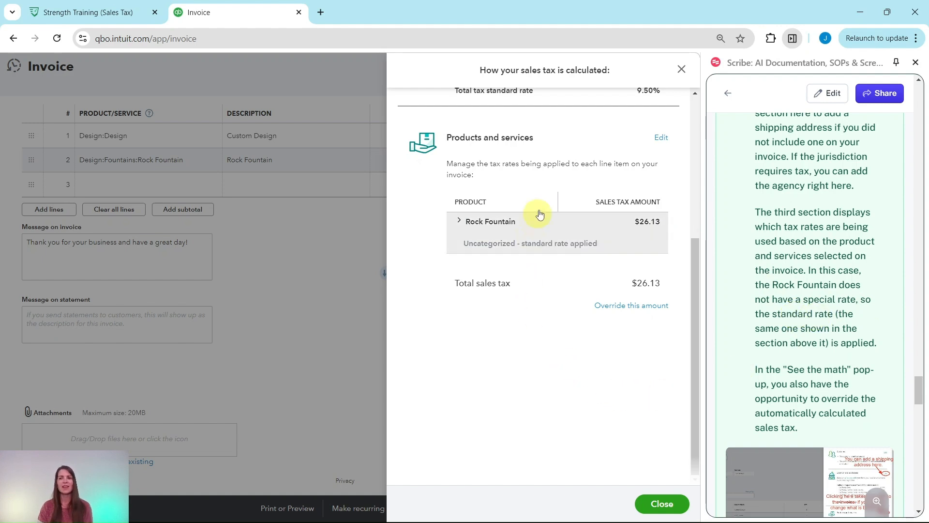
scroll(532, 184, "up", 4)
scroll(646, 307, "down", 2)
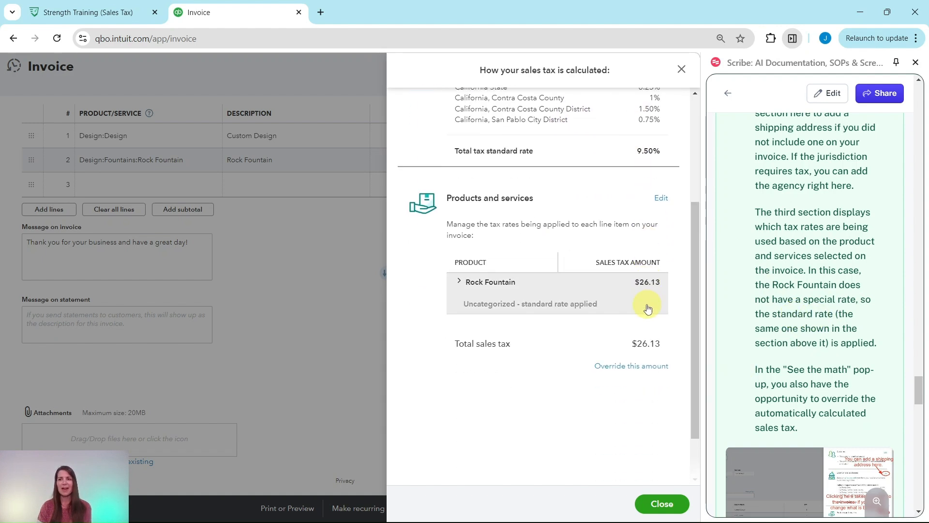
Step: Open the override options for the total sales tax amount and read the guide's advice on when and how to override it
scroll(762, 310, "down", 1)
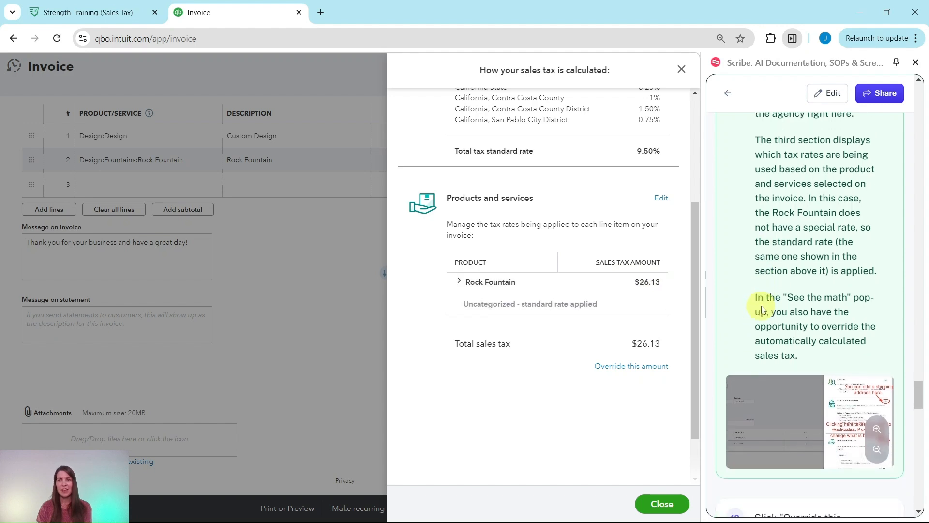
scroll(762, 309, "down", 2)
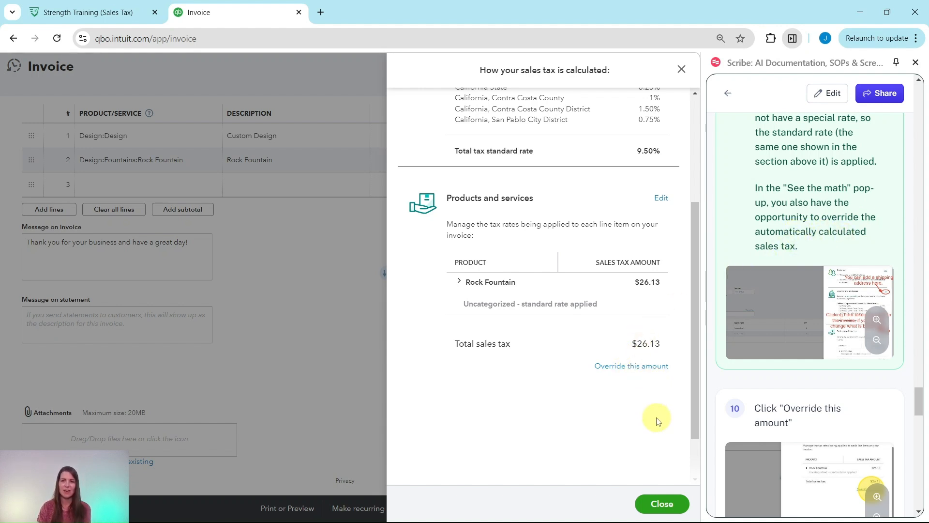
left_click(638, 367)
scroll(804, 348, "down", 5)
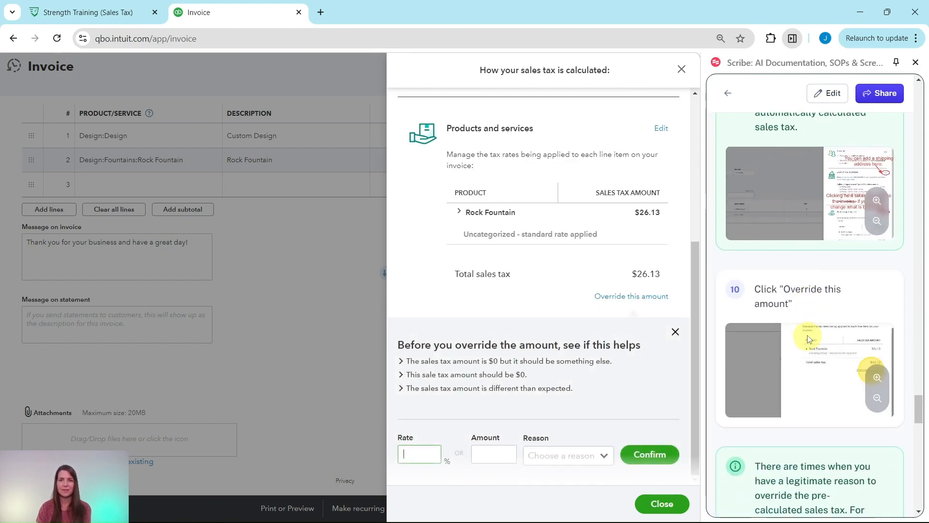
scroll(805, 331, "down", 4)
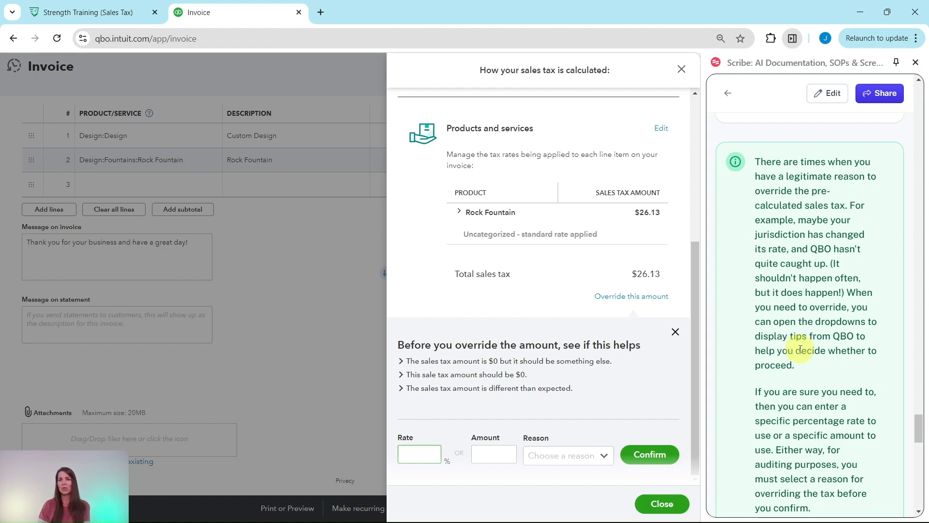
Step: Read the rest of the guide's override advice and close the sales tax calculation without saving an override
scroll(764, 353, "down", 5)
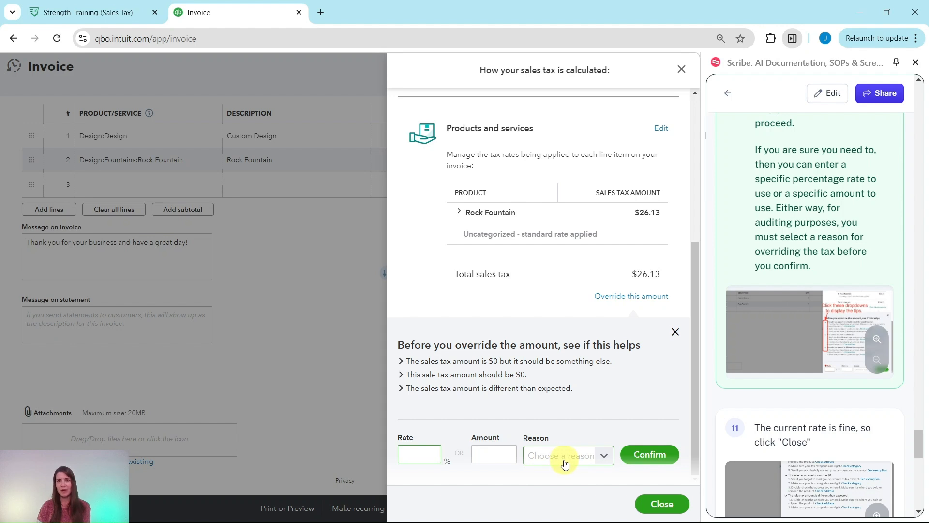
scroll(819, 369, "down", 4)
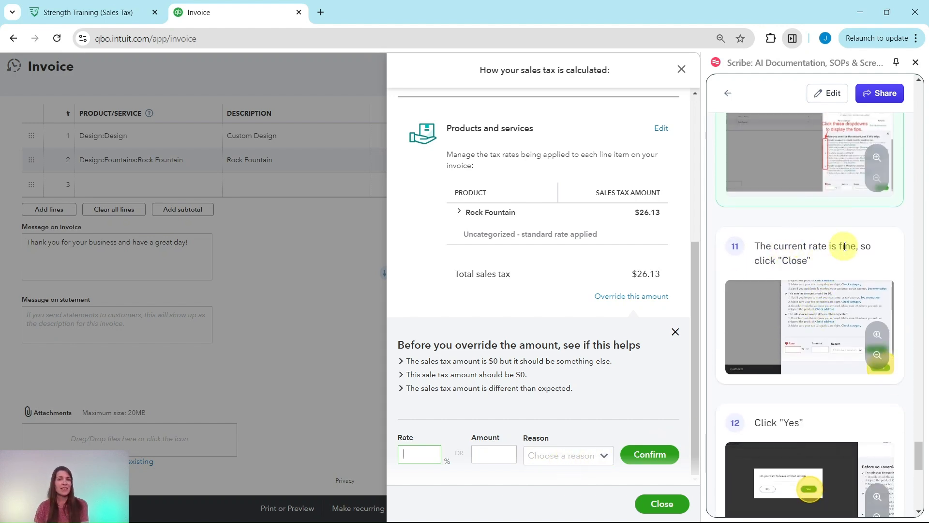
scroll(784, 304, "down", 3)
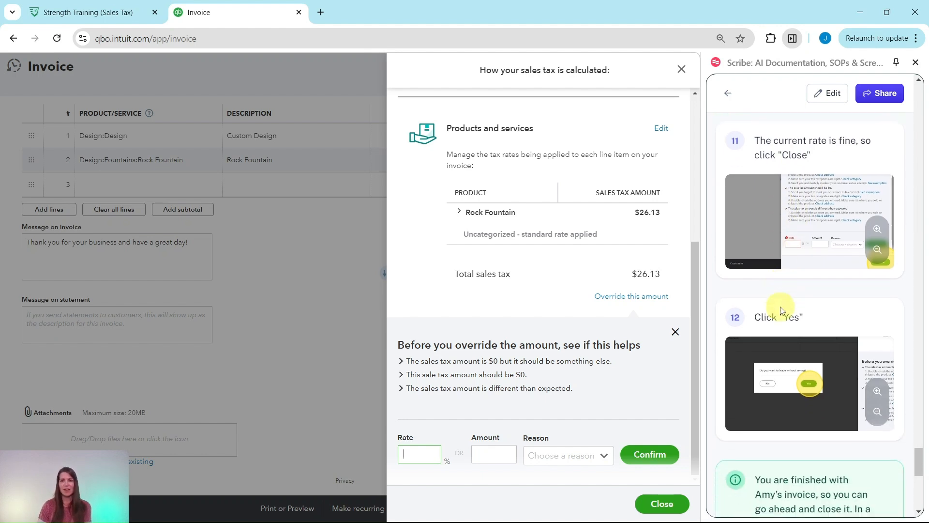
left_click(661, 505)
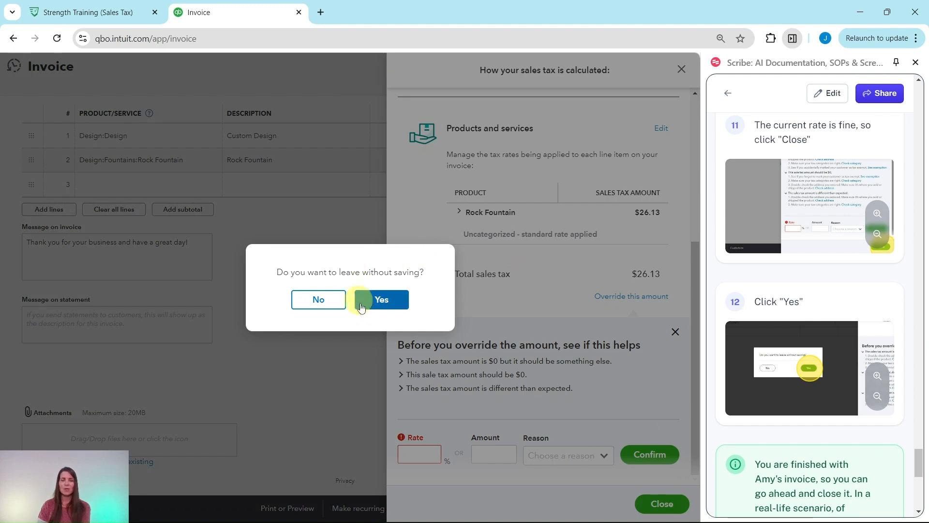
left_click(381, 301)
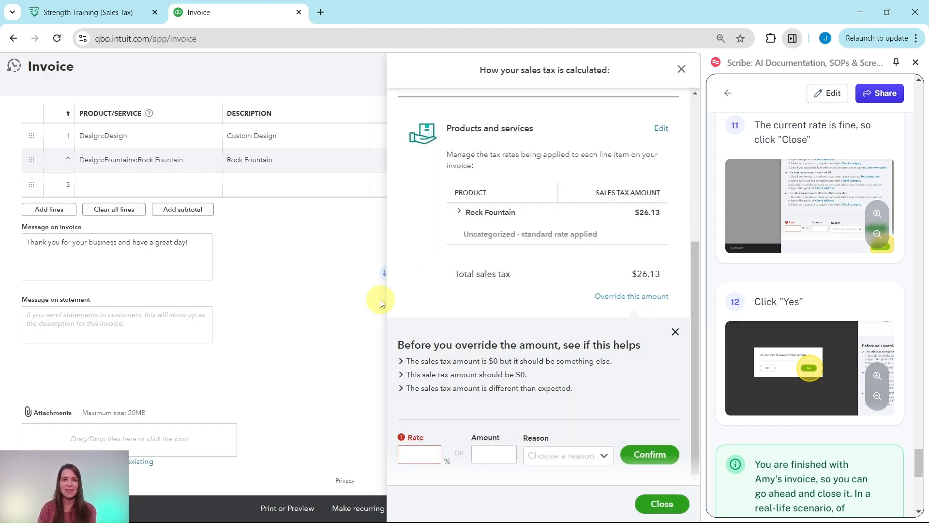
Step: Read the guide's closing instructions, then save and close the Amy's Bird Sanctuary invoice without sending it
scroll(780, 269, "down", 5)
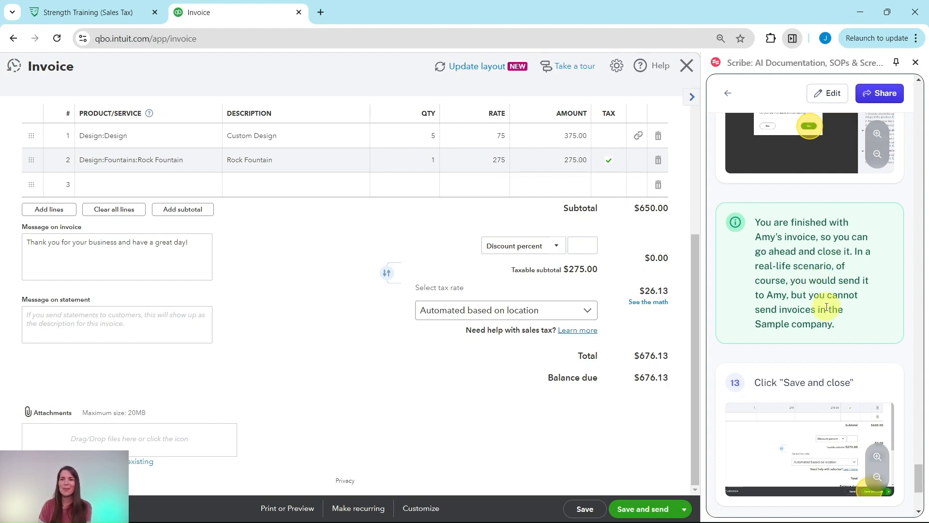
scroll(826, 302, "down", 1)
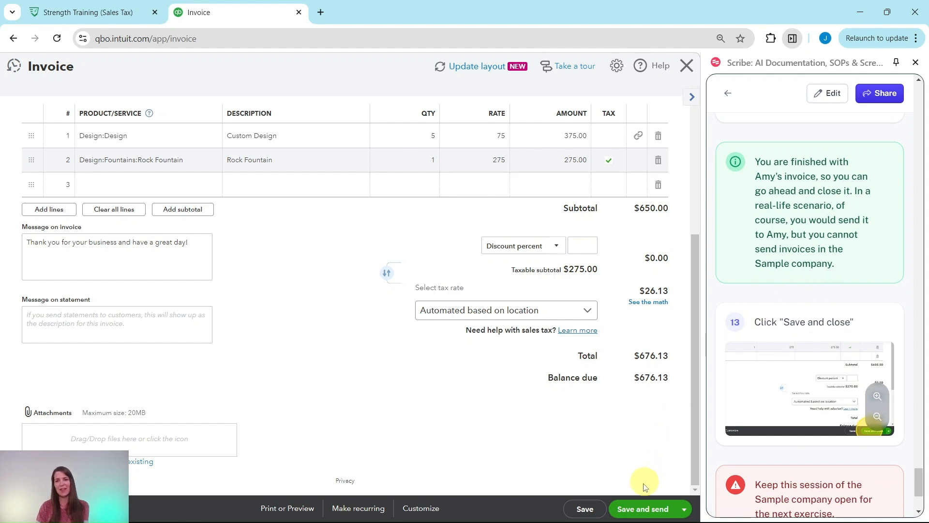
left_click(684, 511)
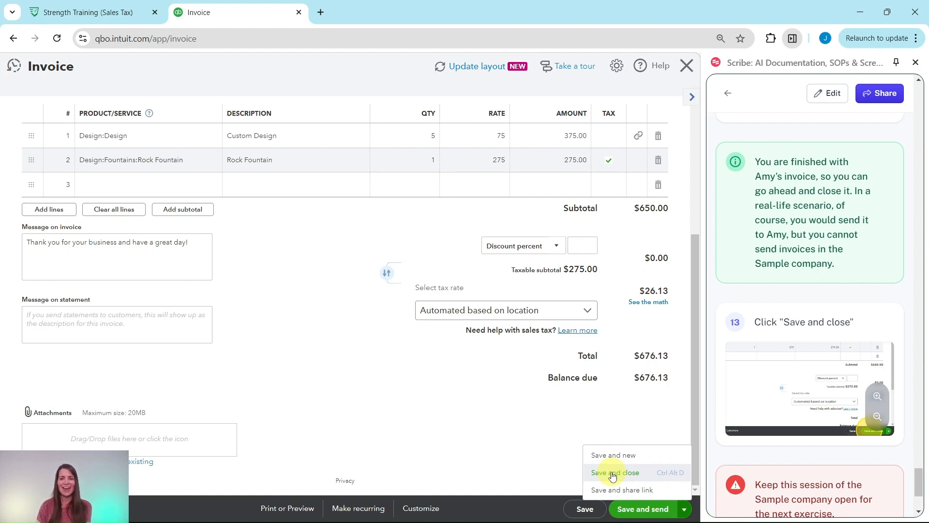
left_click(613, 474)
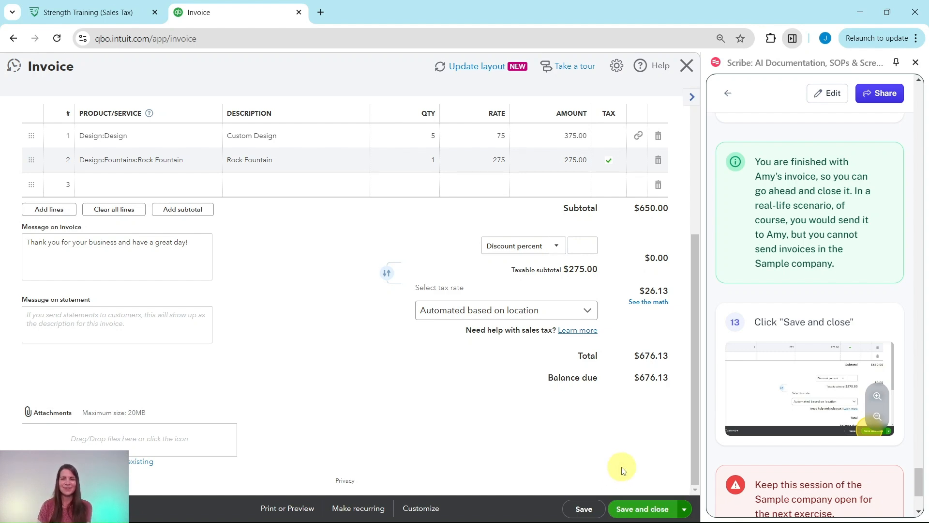